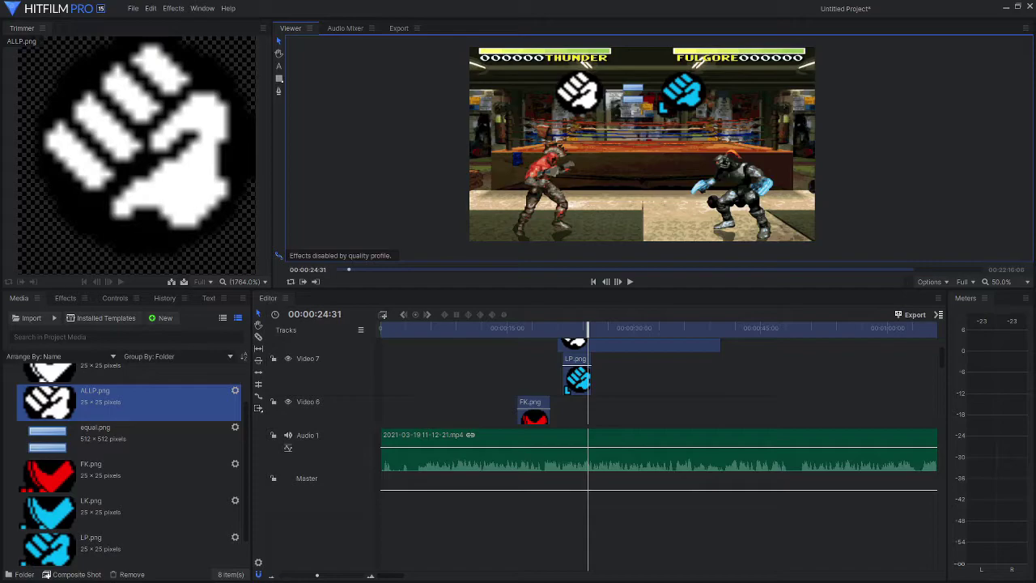
Step: Bring the File Explorer window with the punchkicks fist icons in front of HitFilm
key("alt+Tab")
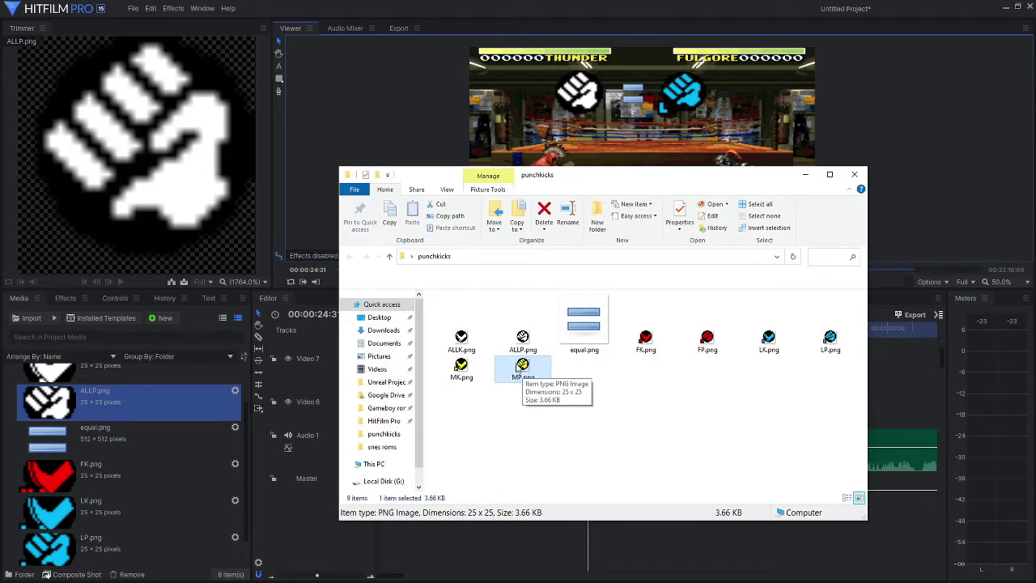
Step: Import MP.png into HitFilm's Media panel and minimize the folder window
left_click_drag(522, 368, 151, 499)
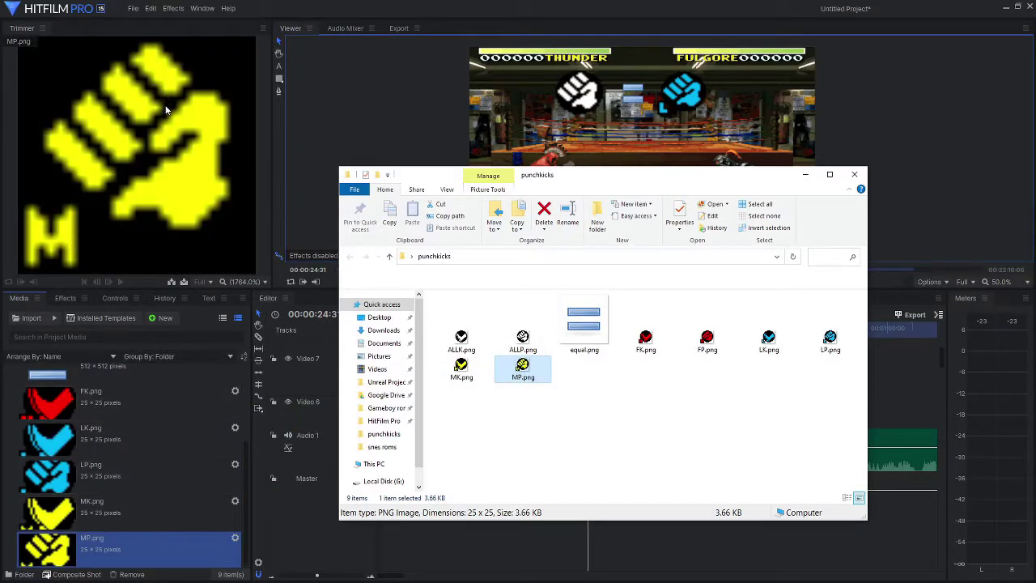
scroll(136, 259, "down", 2)
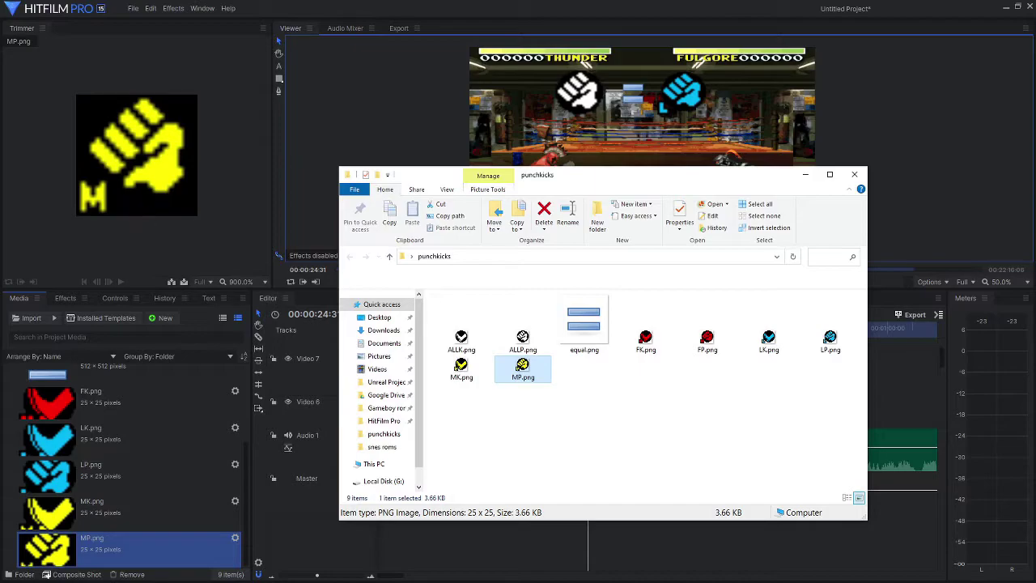
left_click(804, 174)
scroll(521, 386, "up", 1)
scroll(521, 385, "up", 1)
Step: Insert a Video 9 track, place and enlarge MP.png on it, then undo both changes
right_click(341, 362)
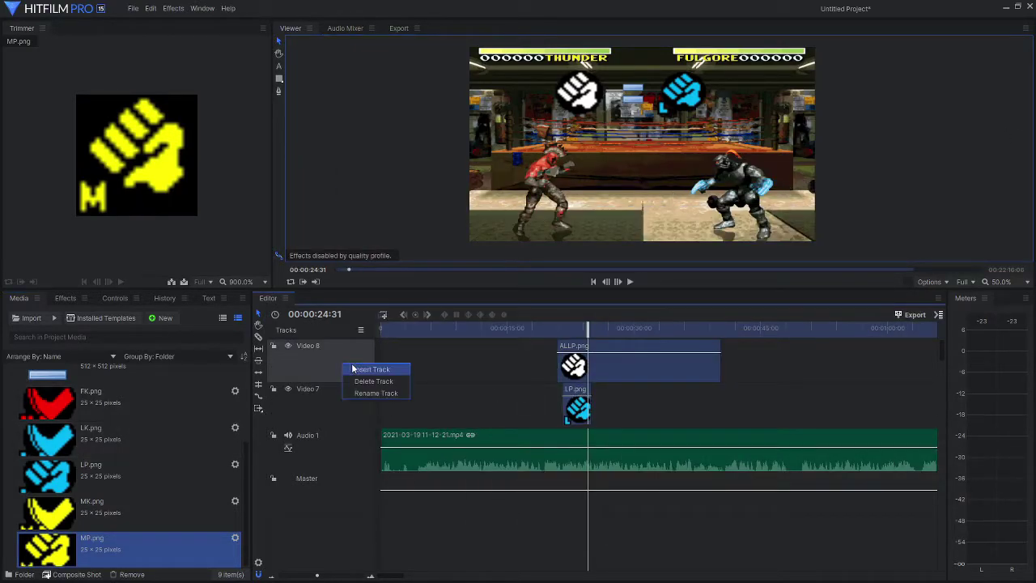
left_click(353, 367)
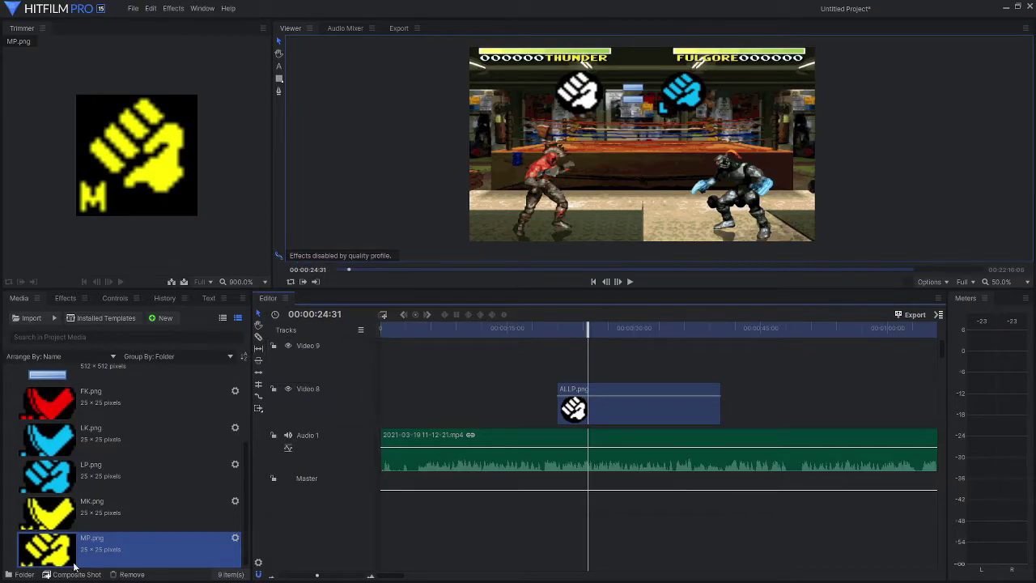
left_click_drag(162, 541, 599, 366)
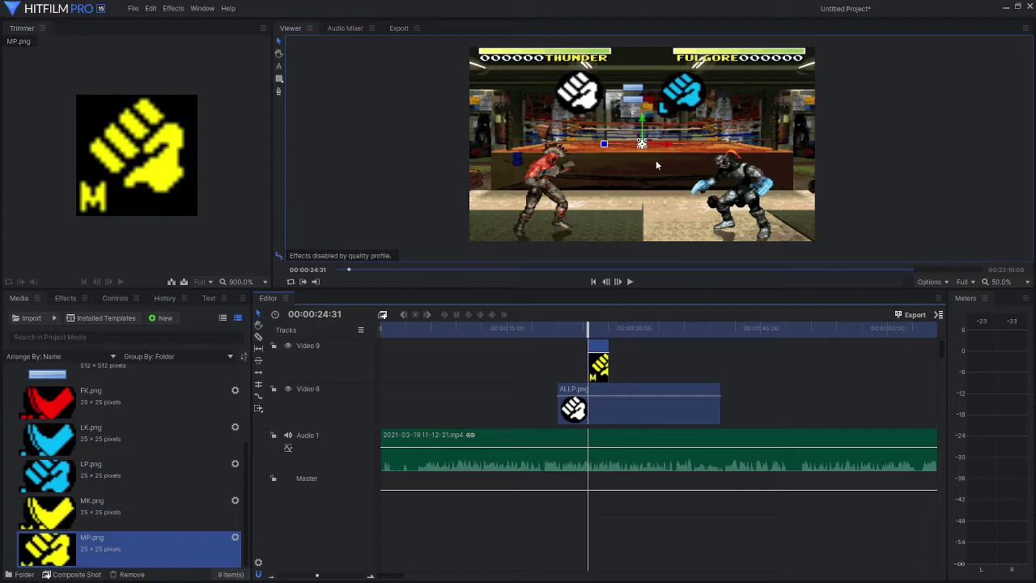
scroll(655, 160, "up", 1)
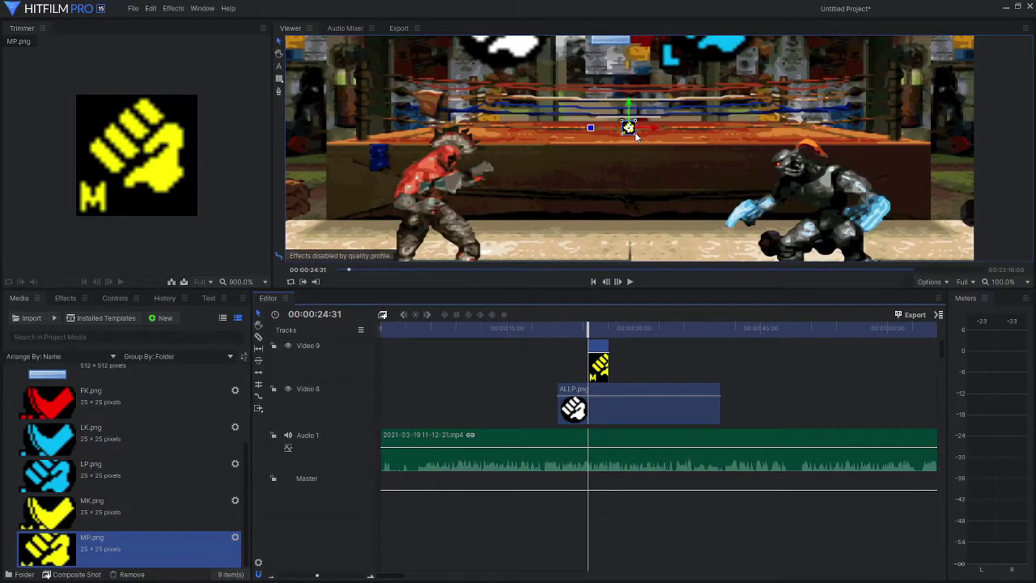
left_click_drag(635, 137, 710, 198)
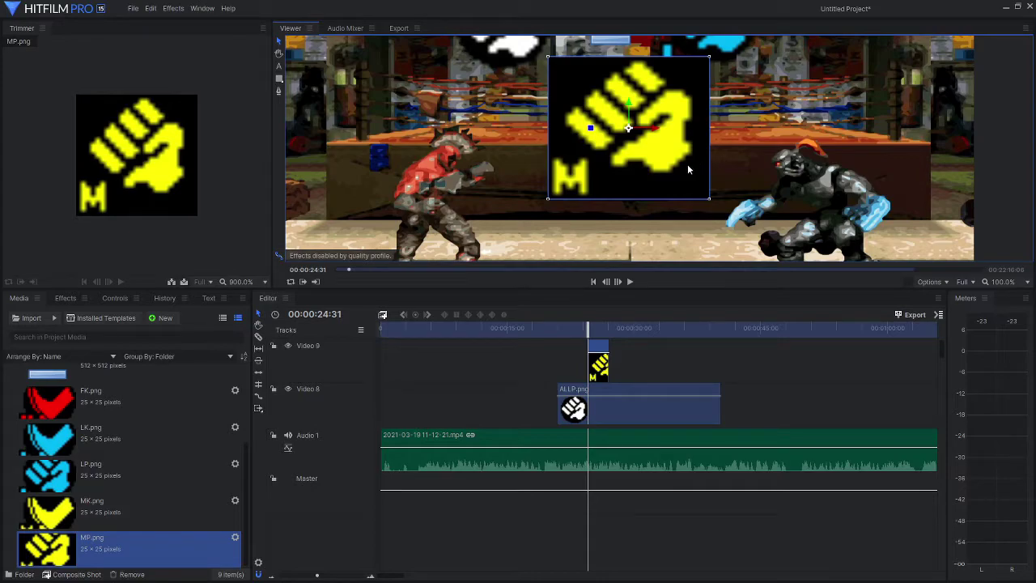
key("ctrl+z")
key("ctrl+z")
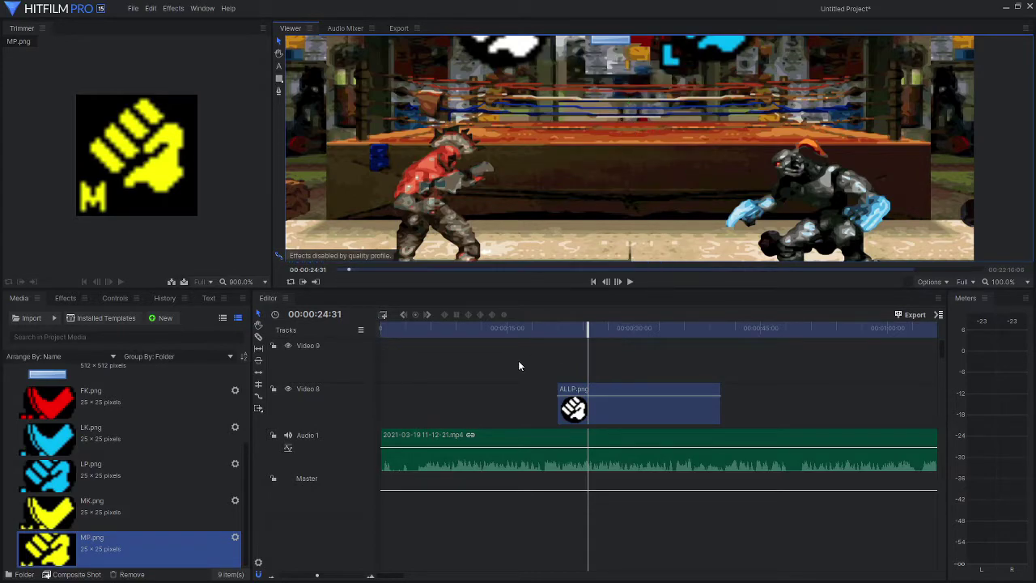
key("ctrl+z")
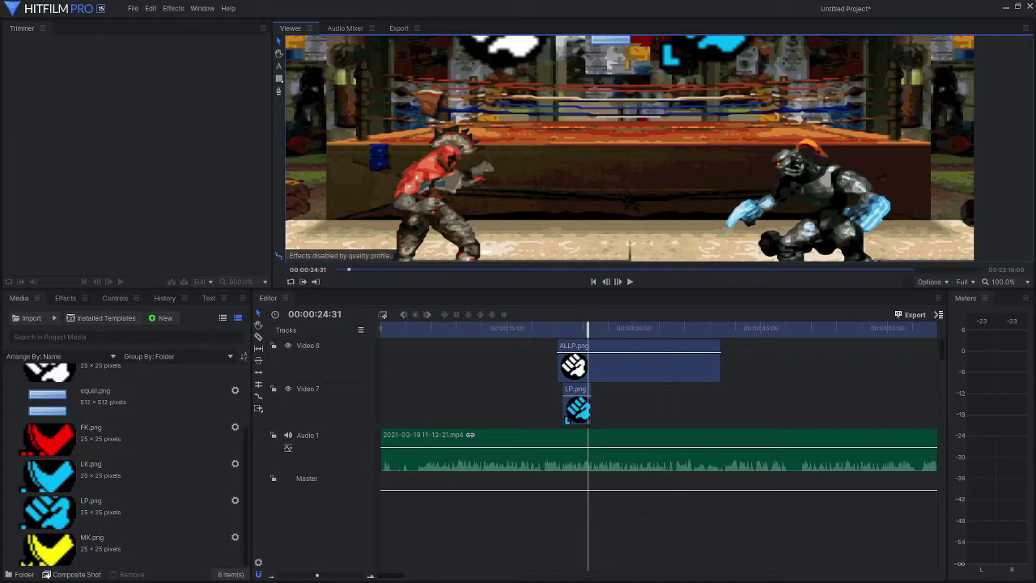
Step: Search the web in Chrome for 'download gimp'
key("alt+Tab")
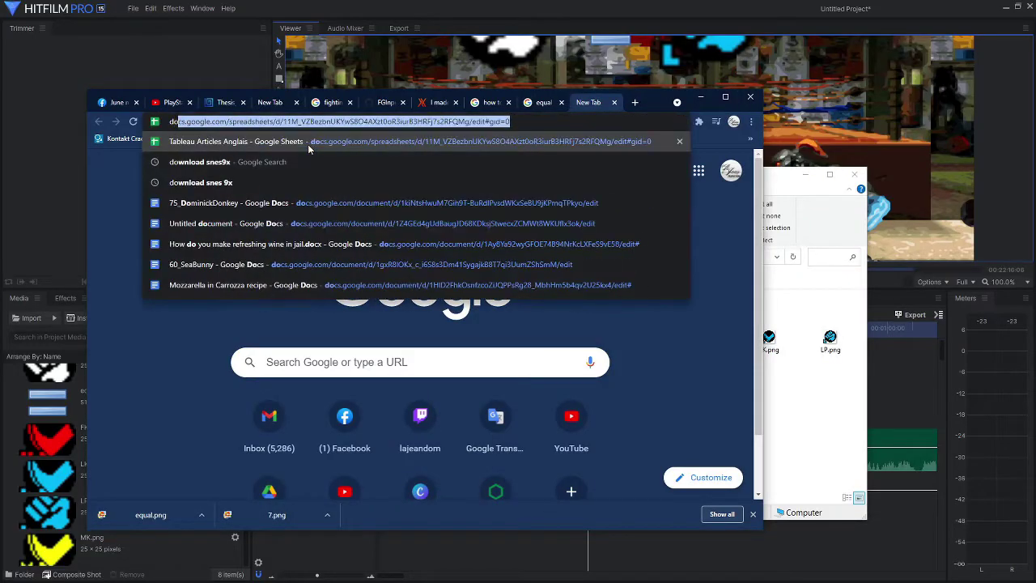
type("download ")
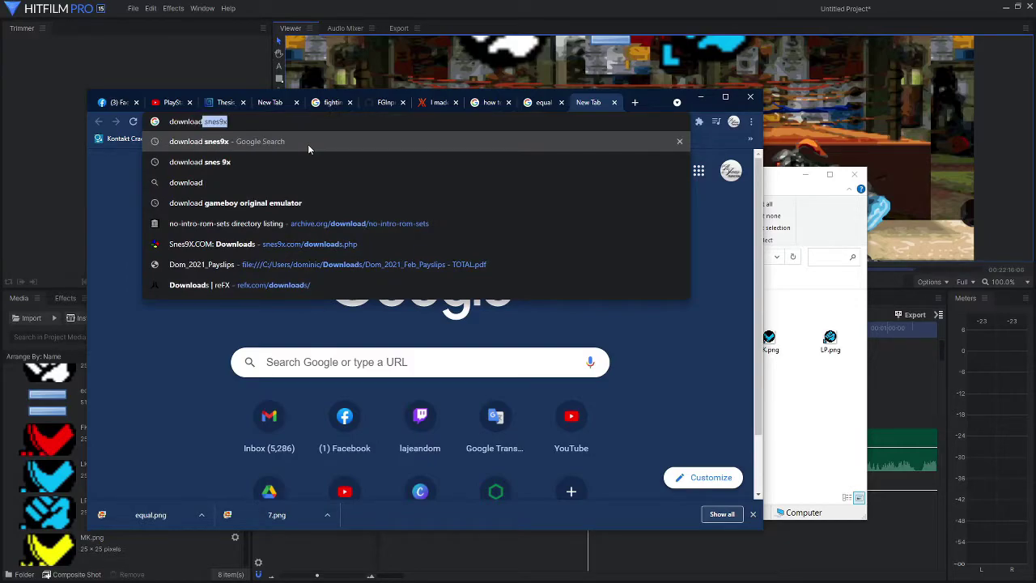
type("gimp")
key("Return")
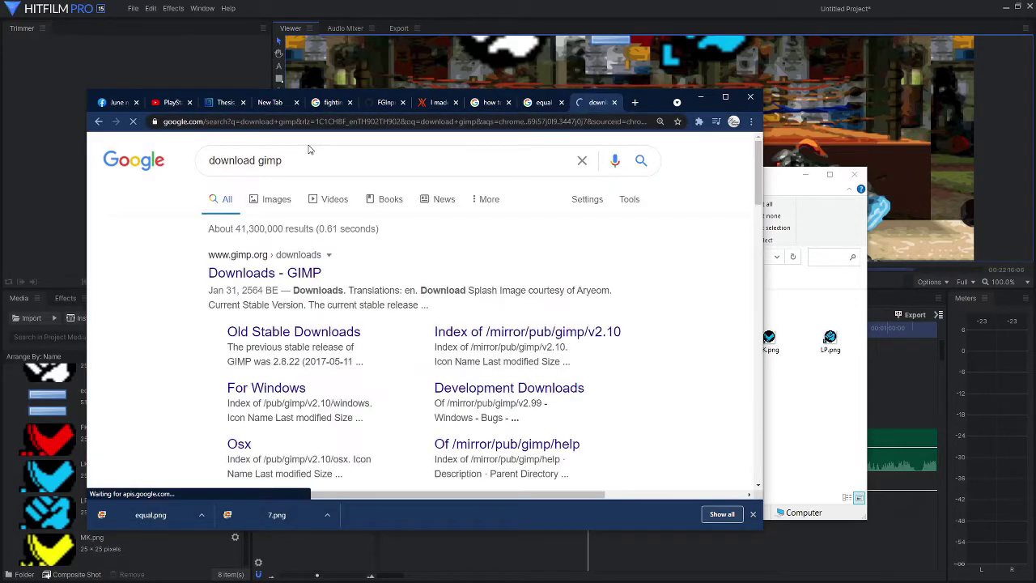
Step: Browse the official Downloads - GIMP page, then minimize Chrome
left_click(289, 275)
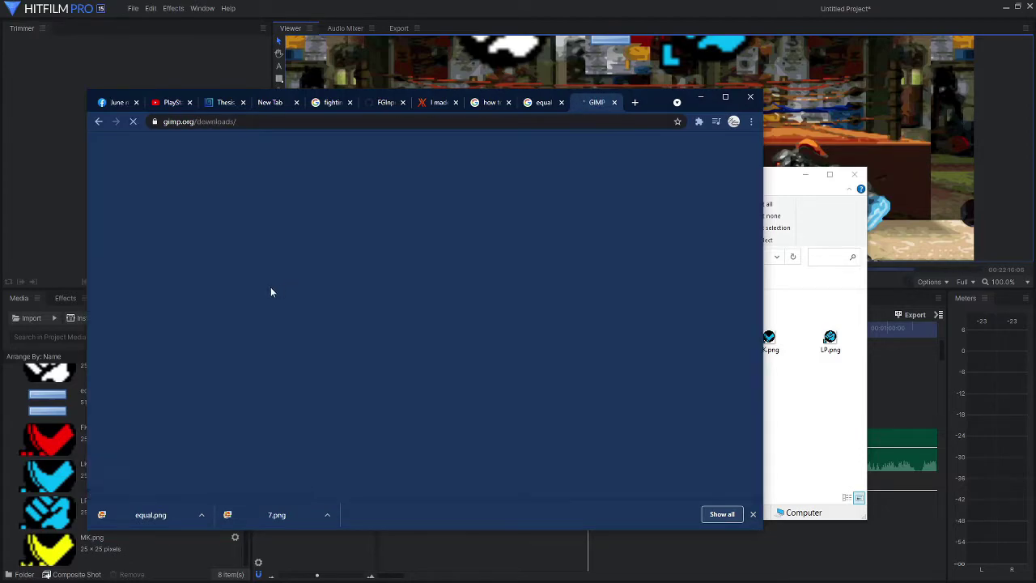
scroll(356, 312, "down", 2)
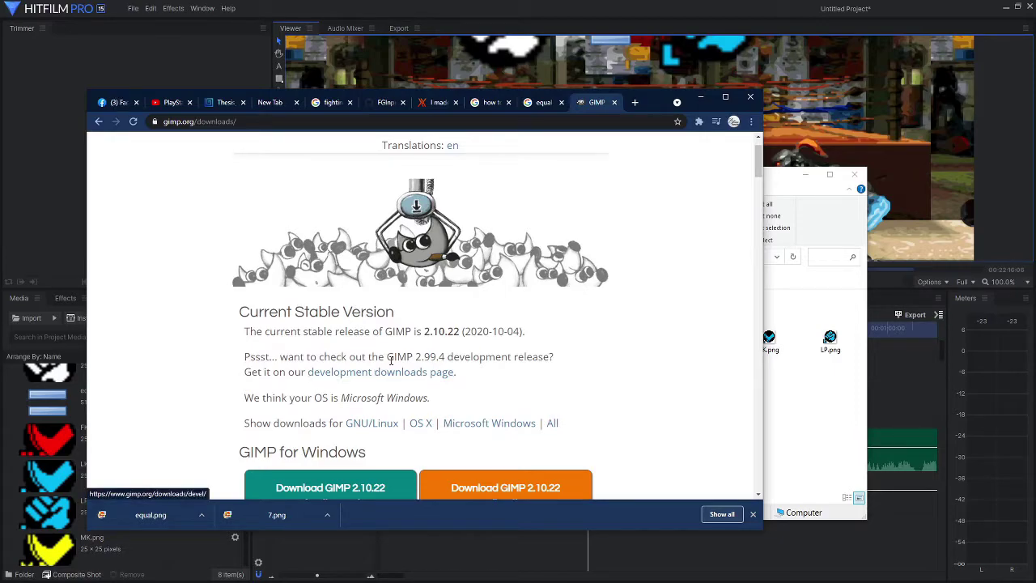
scroll(391, 360, "down", 1)
scroll(391, 360, "down", 1)
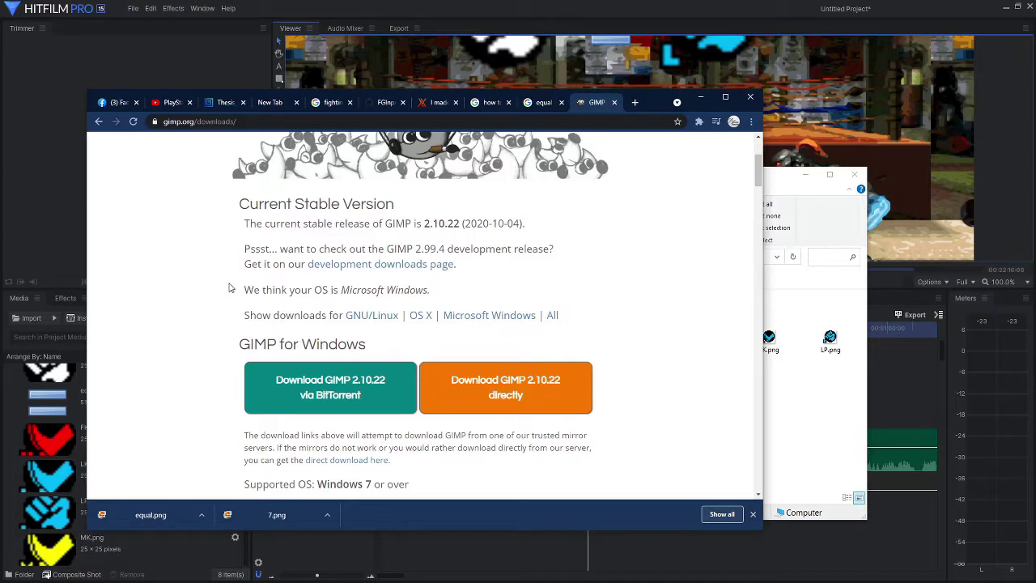
scroll(230, 287, "down", 1)
scroll(231, 287, "up", 3)
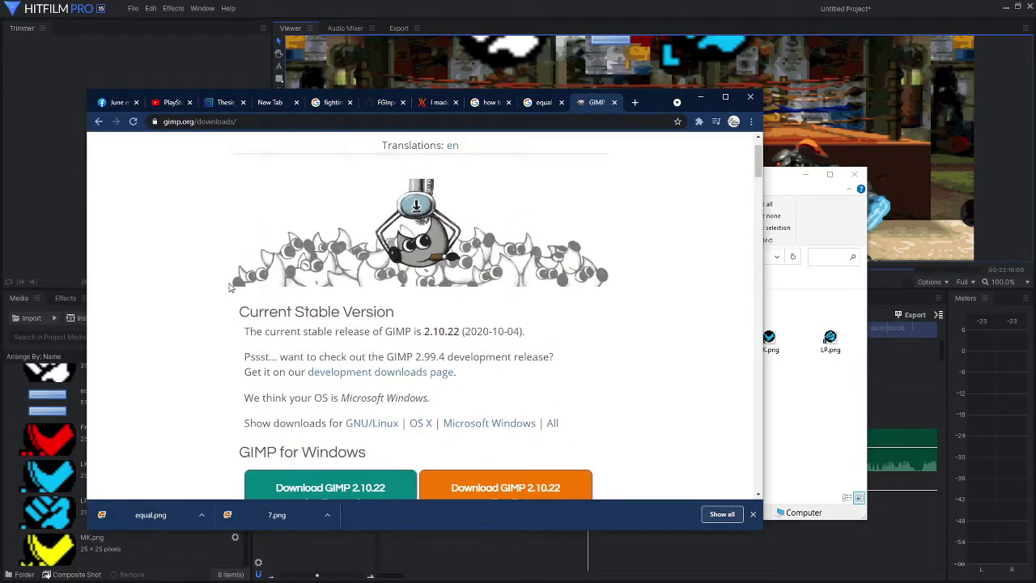
left_click(701, 96)
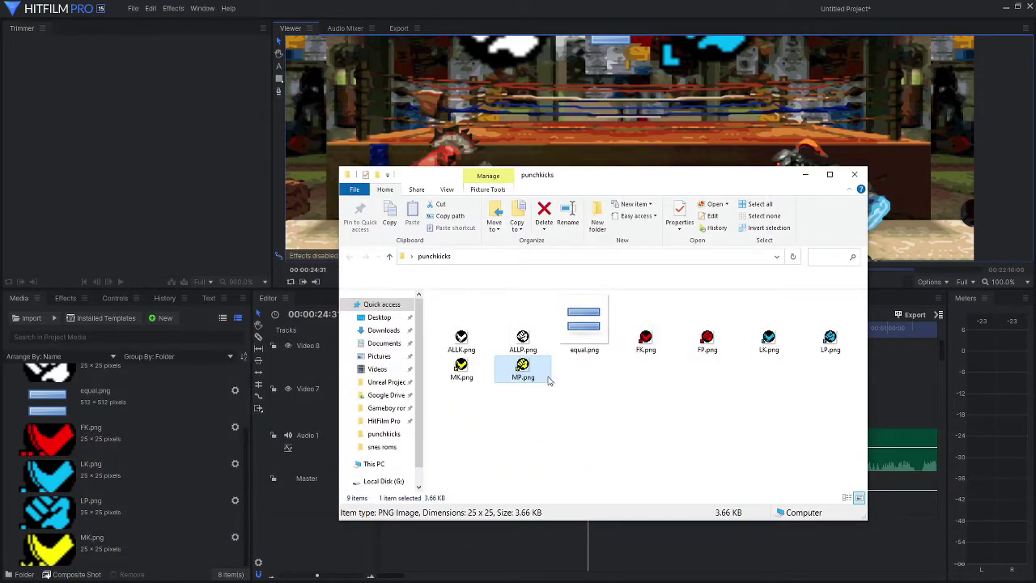
Step: Open MP.png in GIMP, convert it from Indexed to RGB, and overwrite MP.png
right_click(518, 364)
mouse_move(558, 389)
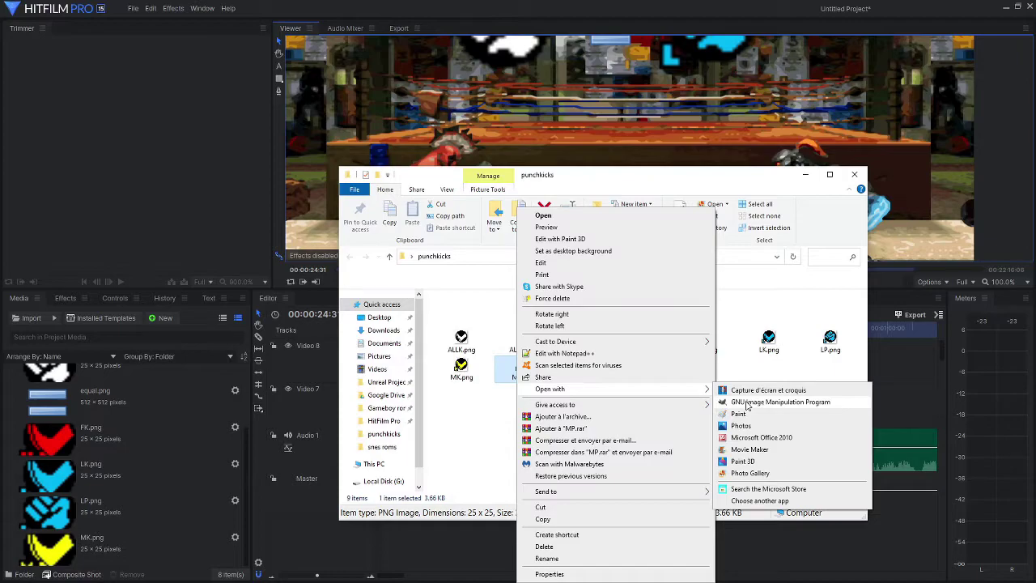
left_click(748, 402)
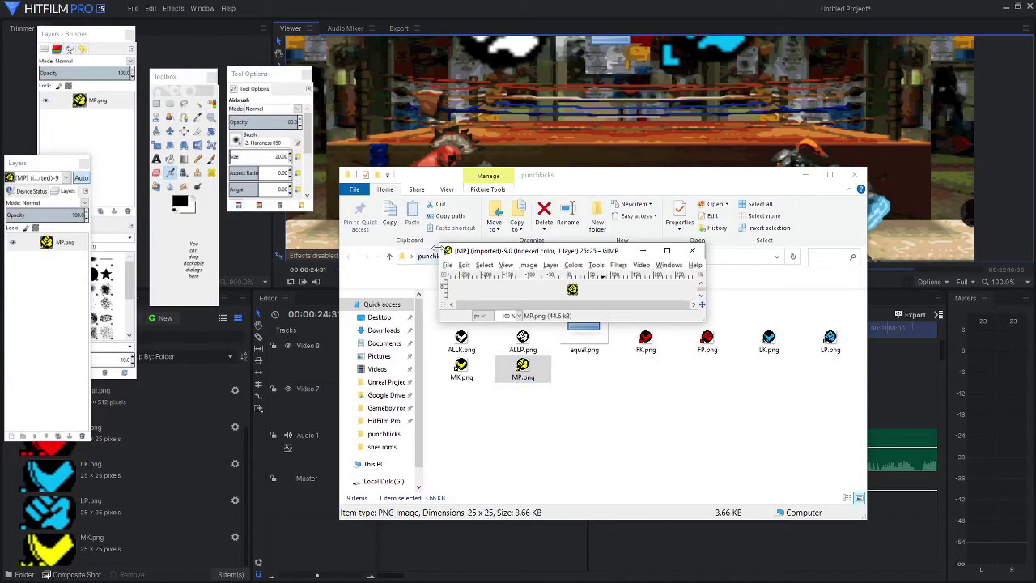
left_click(527, 265)
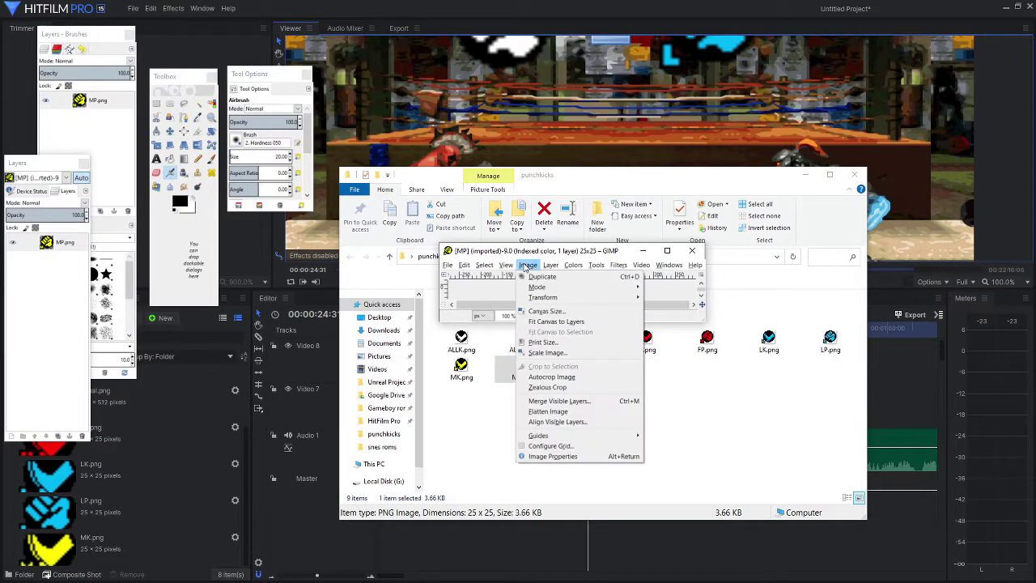
mouse_move(537, 286)
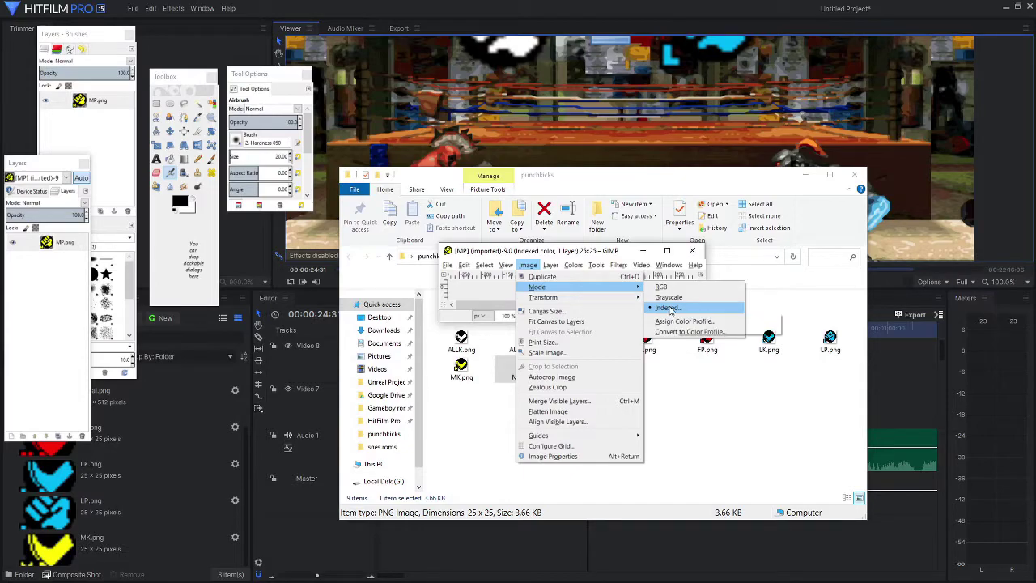
left_click(662, 288)
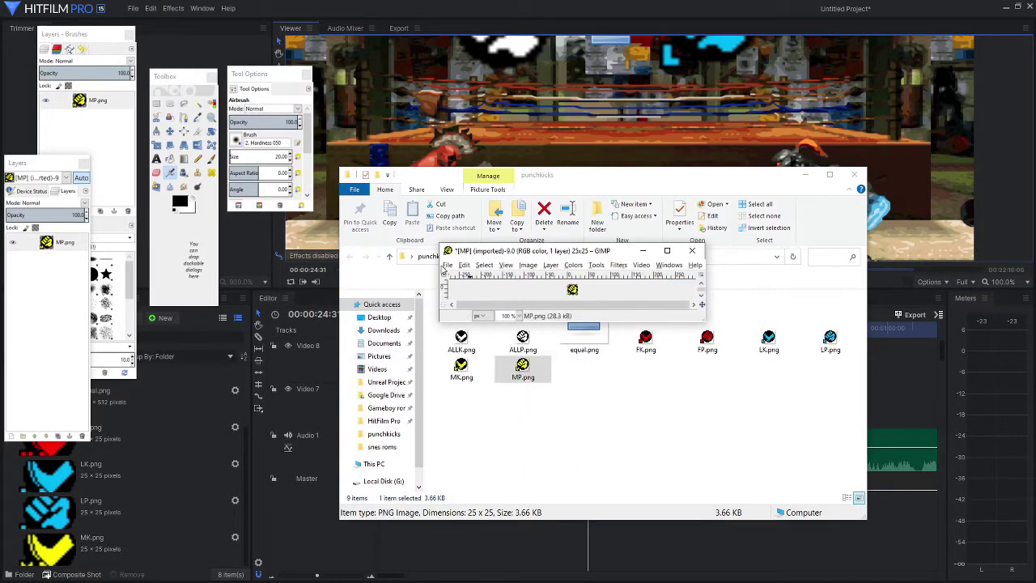
left_click(447, 266)
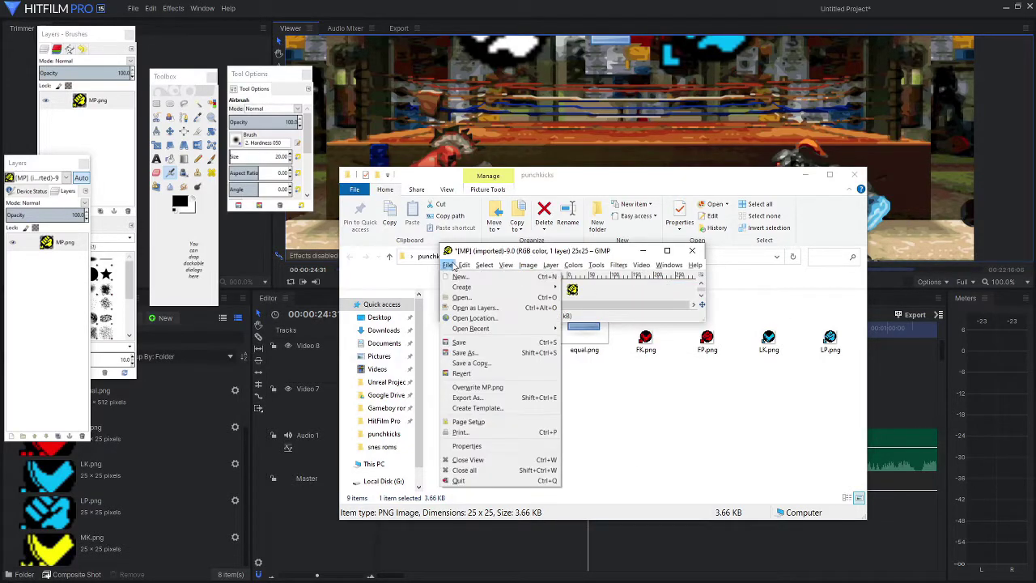
left_click(486, 388)
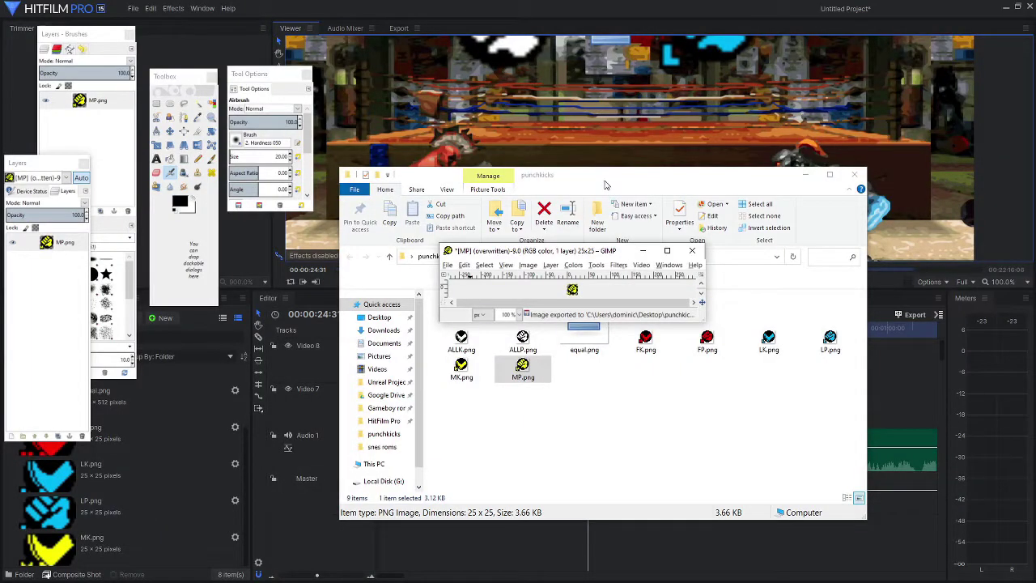
Step: Move the folder window aside and import the re-saved MP.png into HitFilm's media list
left_click(607, 183)
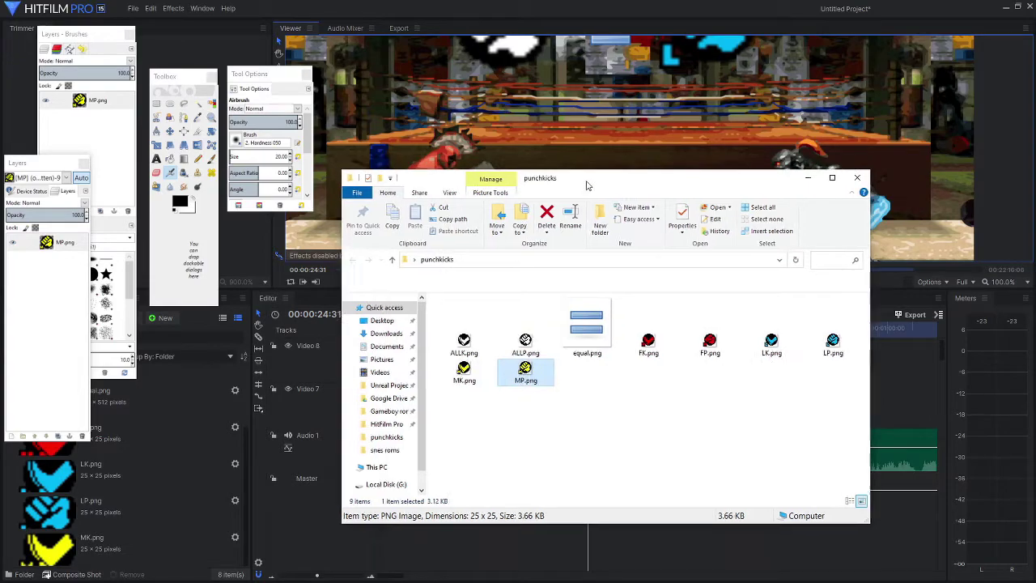
left_click_drag(587, 186, 821, 163)
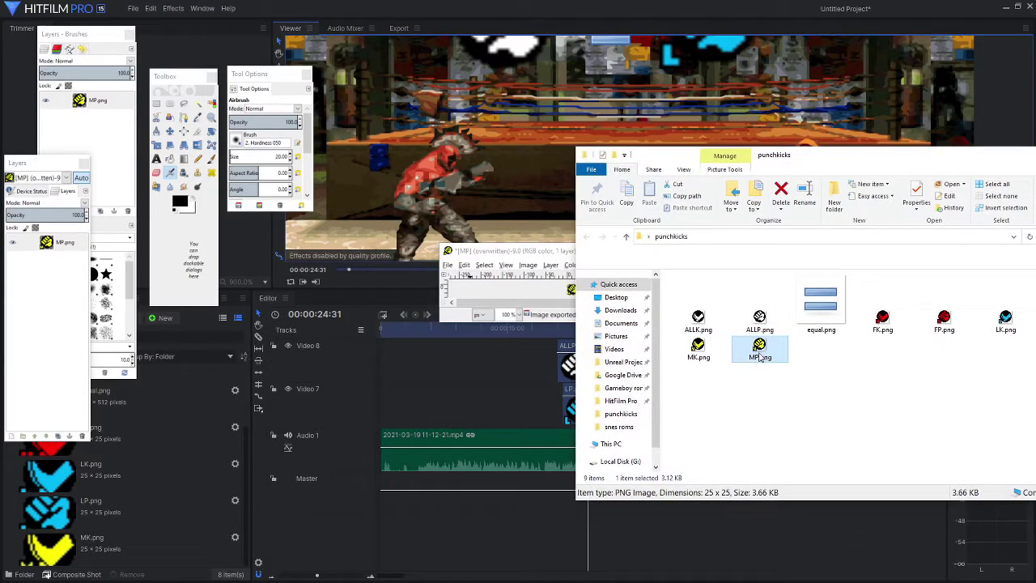
left_click_drag(761, 353, 187, 520)
left_click(348, 540)
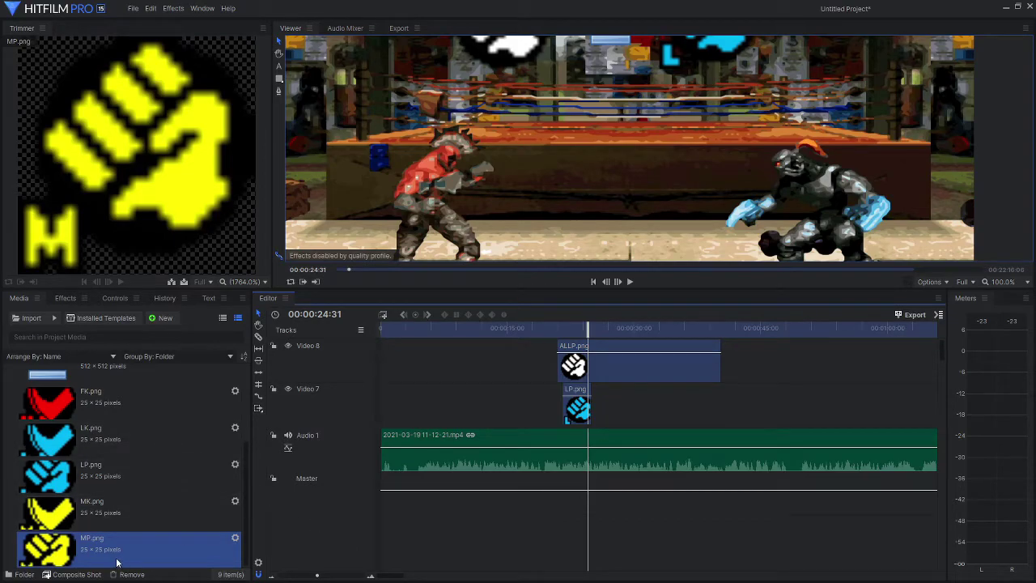
Step: Insert a Video 9 track with MP.png, enlarged and moved between the fighters
right_click(342, 371)
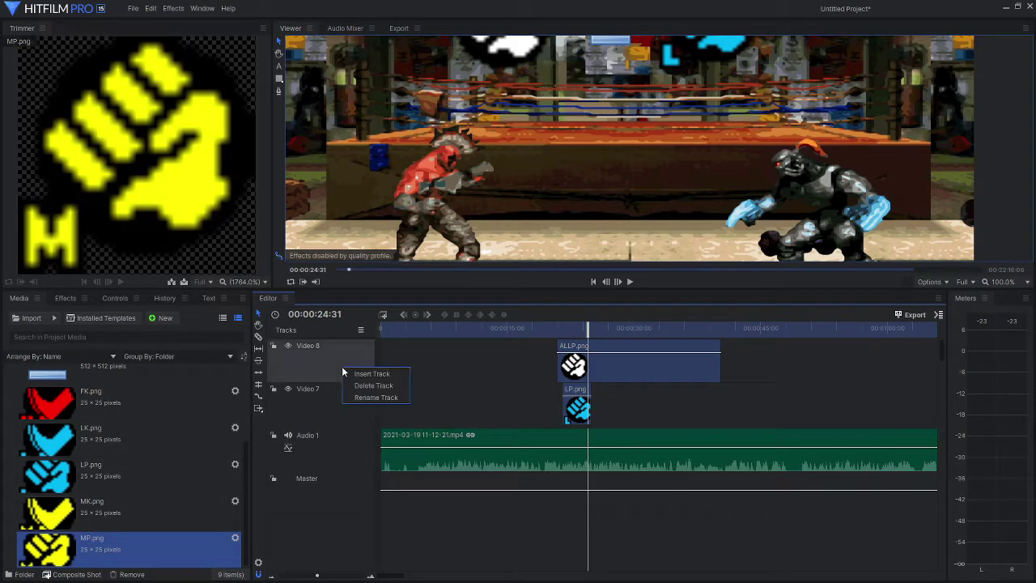
left_click(368, 378)
left_click_drag(36, 565, 586, 350)
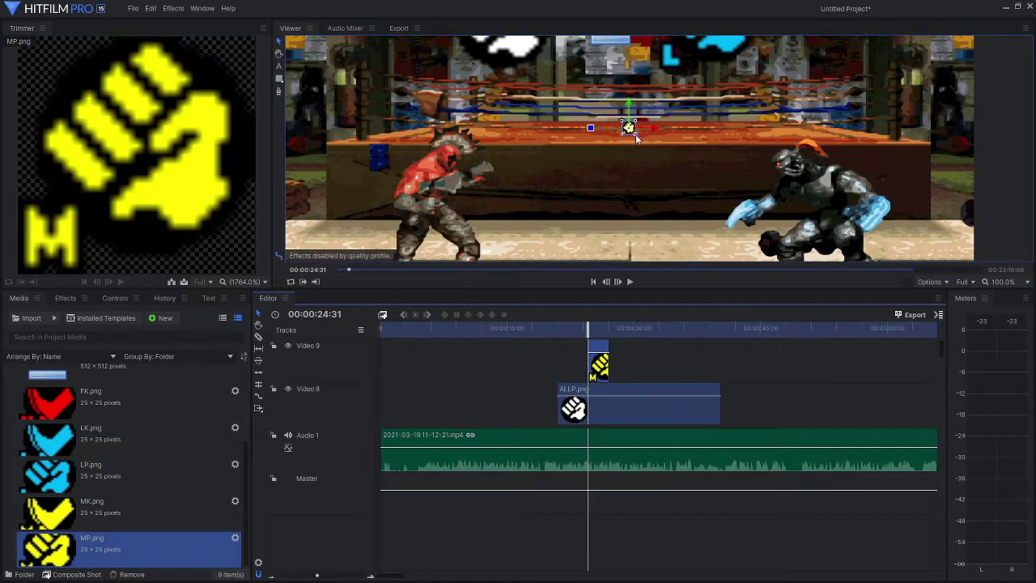
left_click_drag(636, 135, 698, 190)
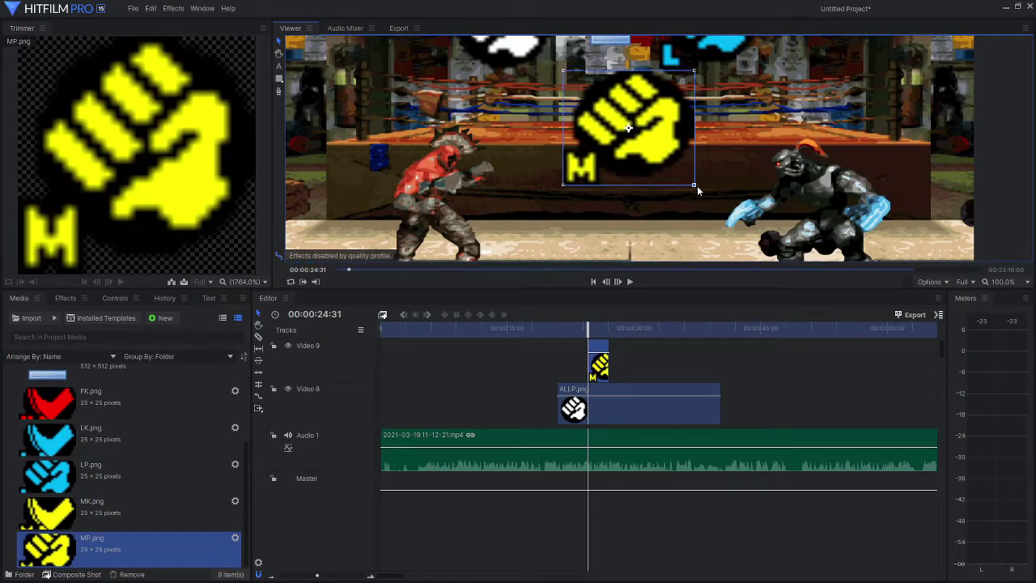
mouse_move(629, 128)
left_mouse_down()
mouse_move(673, 154)
mouse_move(699, 150)
left_mouse_up()
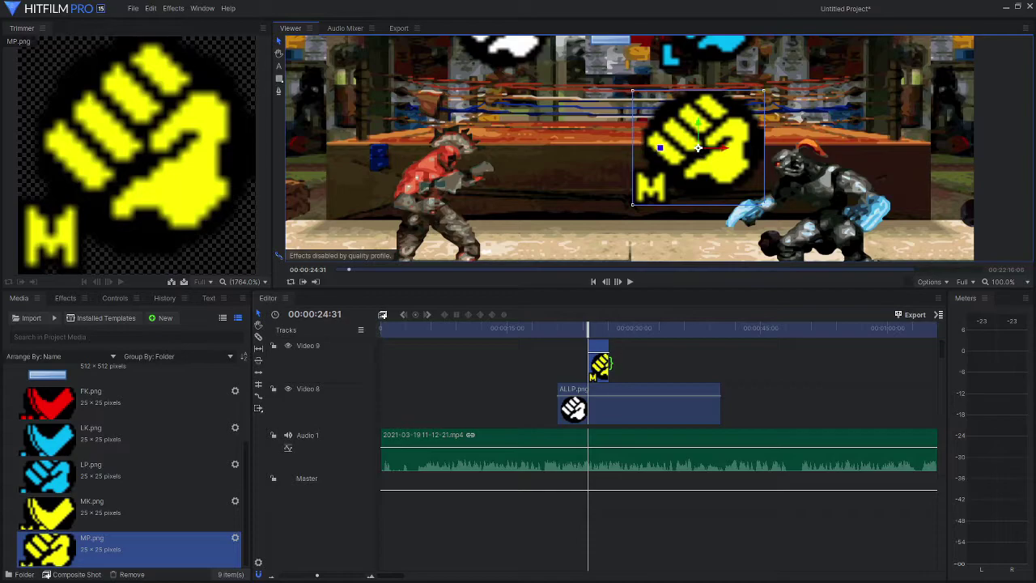
Step: Lengthen the MP.png clip and shift it later, previewing playback around 21 seconds
left_click_drag(608, 365, 778, 365)
left_click(564, 331)
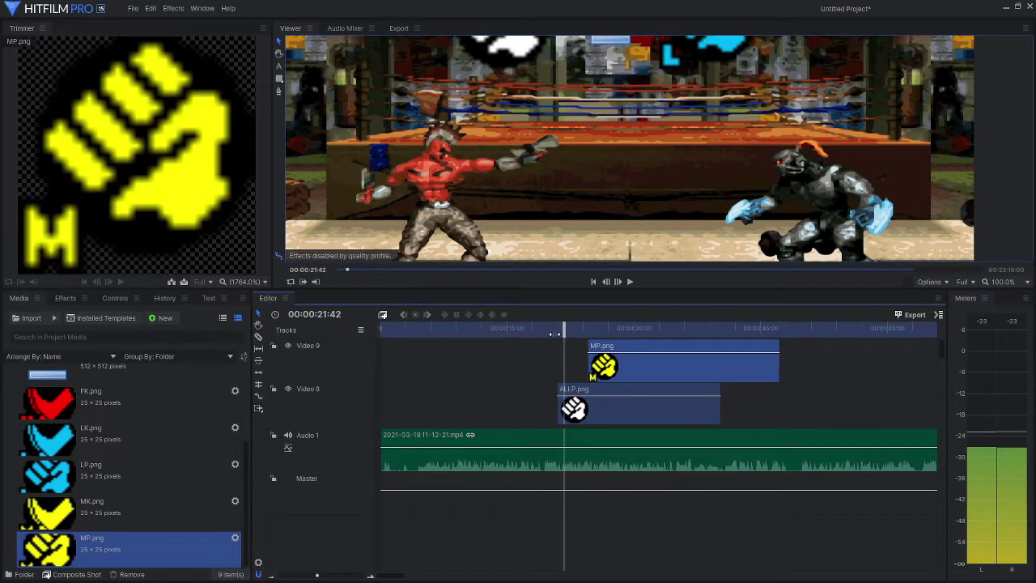
key("space")
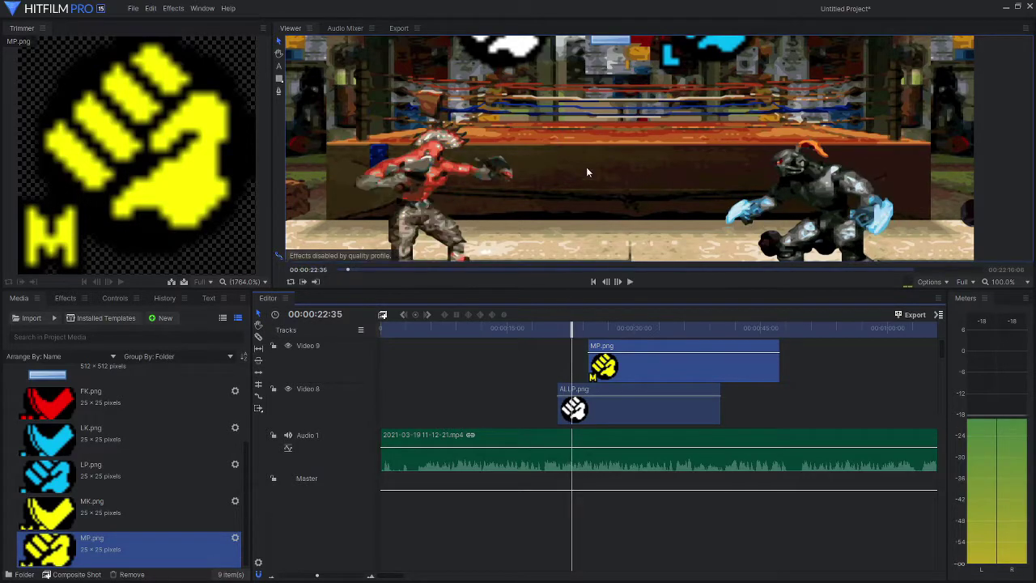
scroll(586, 166, "down", 2)
scroll(586, 167, "down", 1)
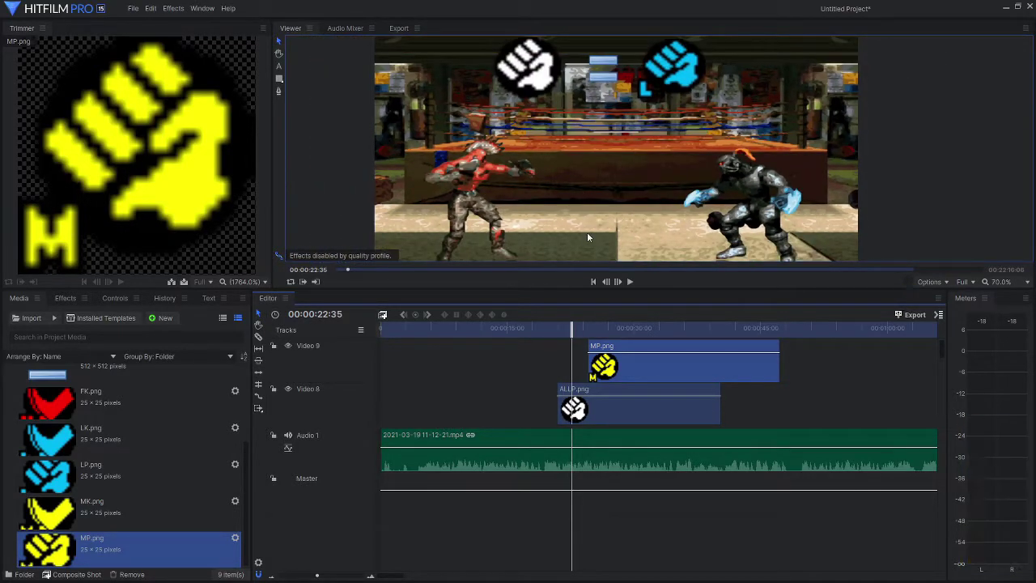
key("space")
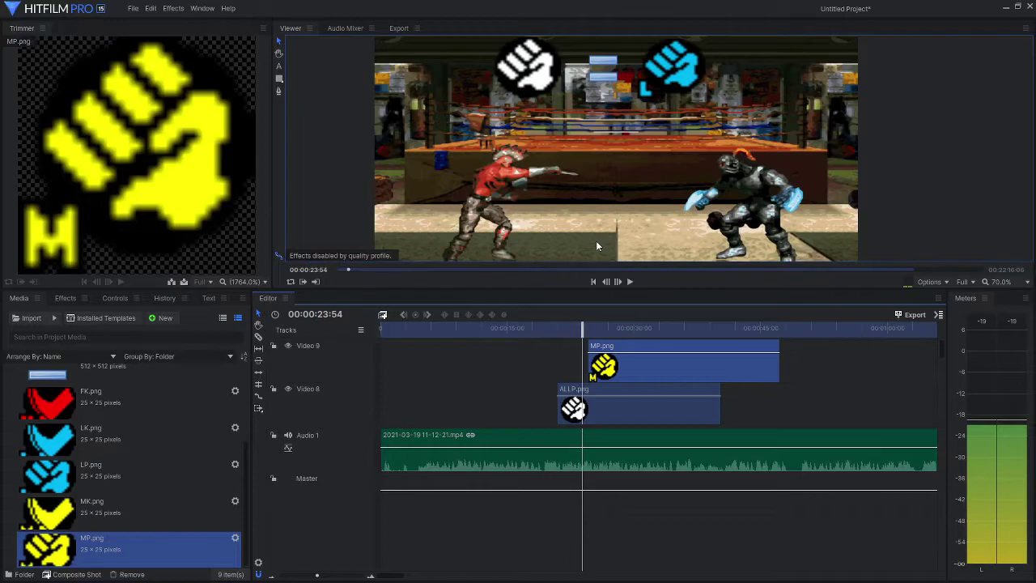
key("space")
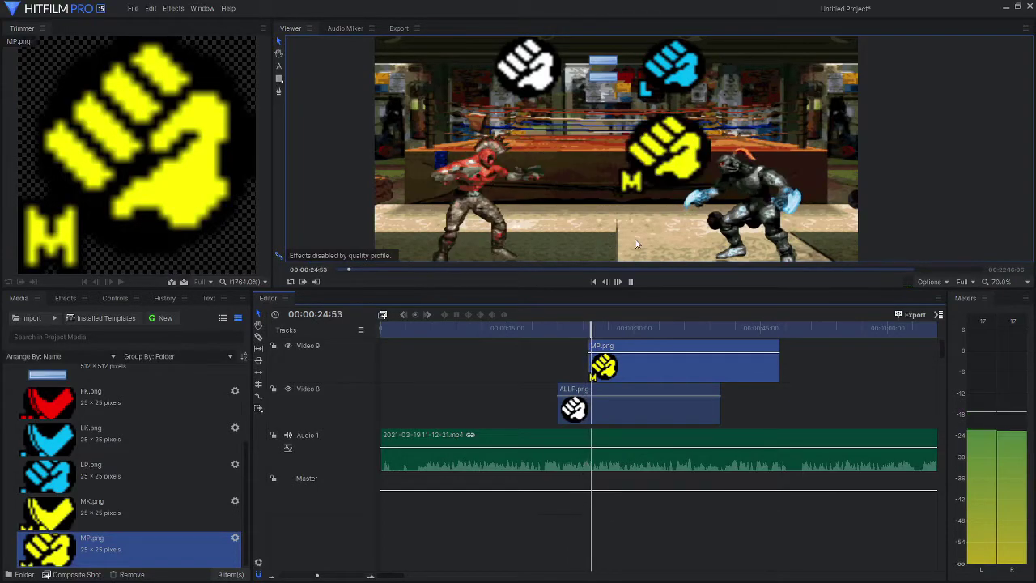
mouse_move(600, 366)
left_mouse_down()
mouse_move(624, 366)
mouse_move(598, 365)
mouse_move(580, 334)
left_mouse_up()
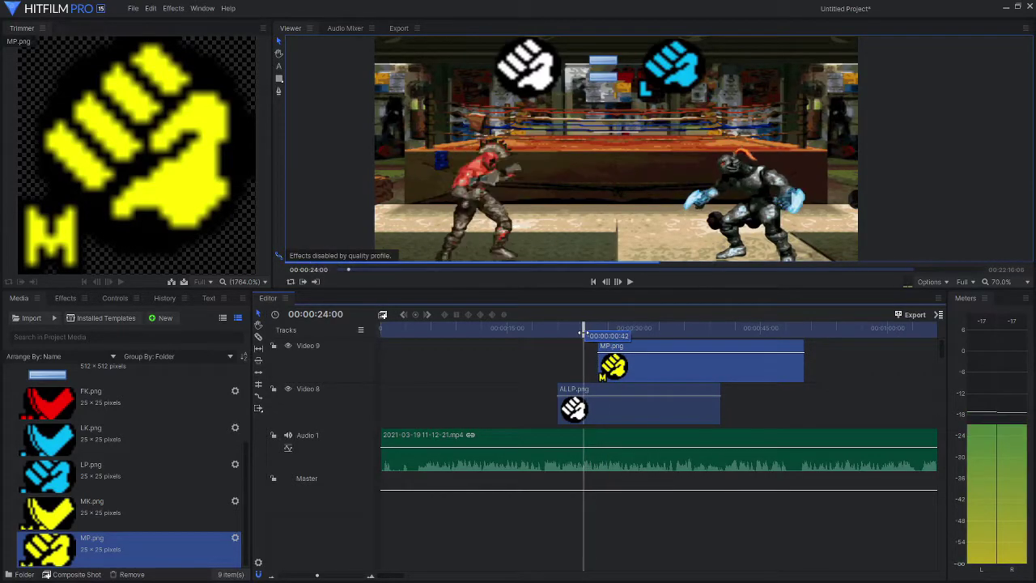
key("space")
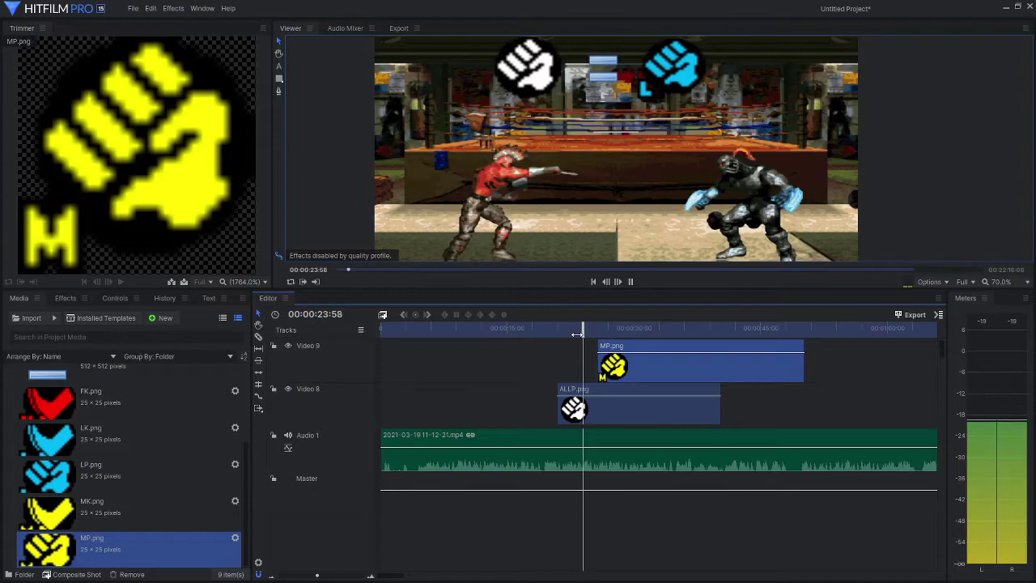
key("space")
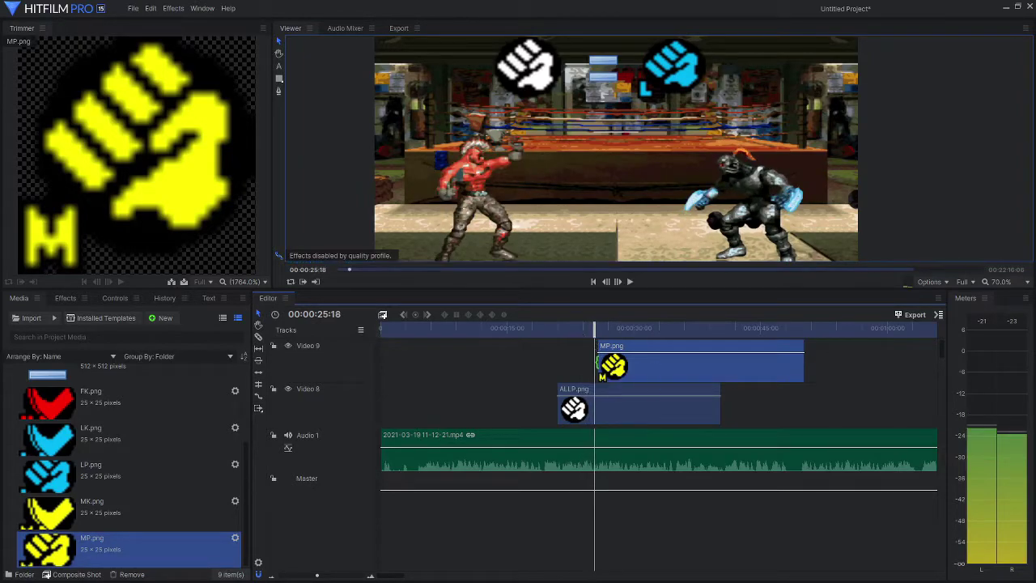
Step: Align the MP.png clip start with the punch moment and replay from about 23 seconds
left_click_drag(607, 374, 605, 374)
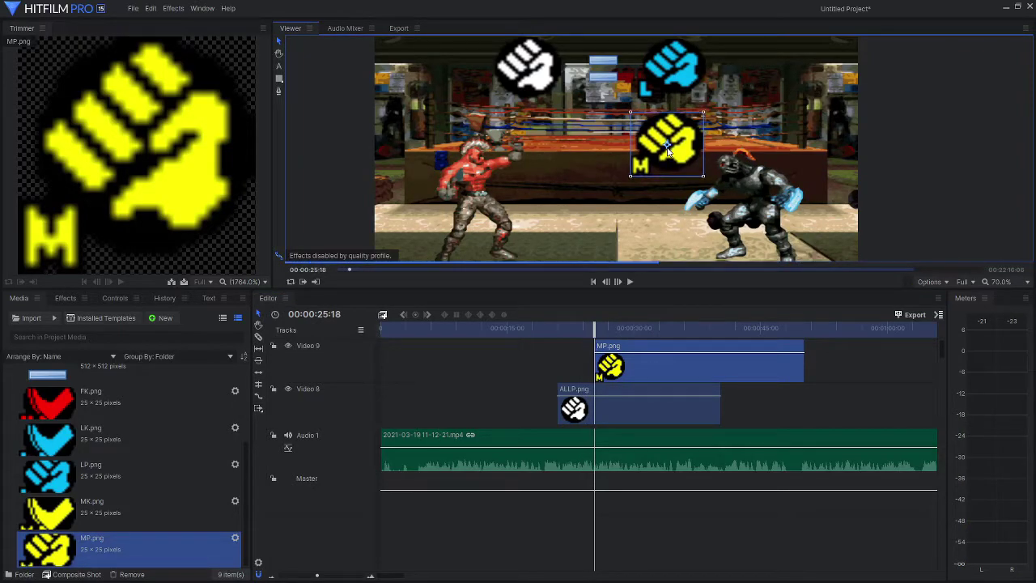
left_click(668, 152)
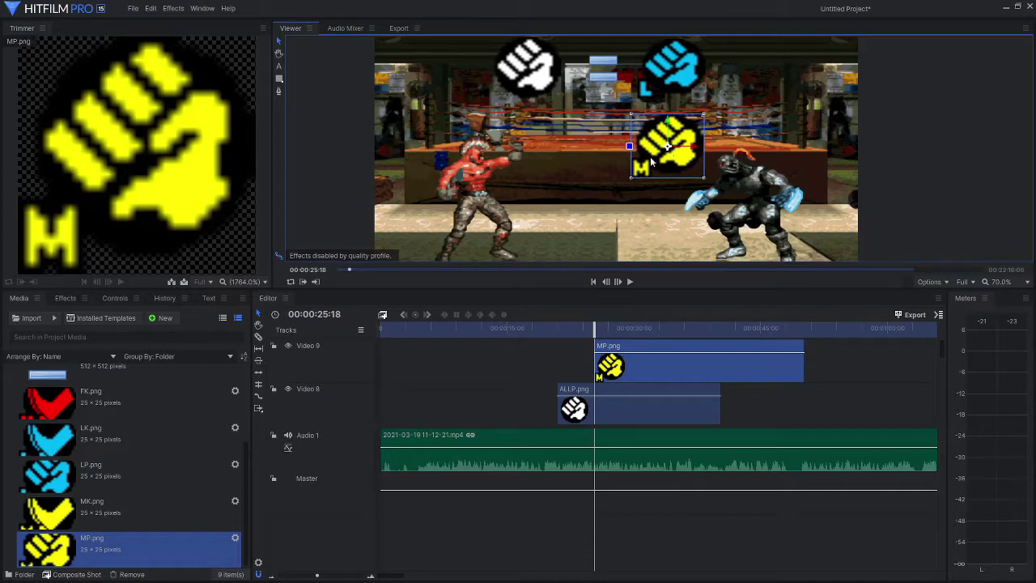
left_click(577, 331)
key("space")
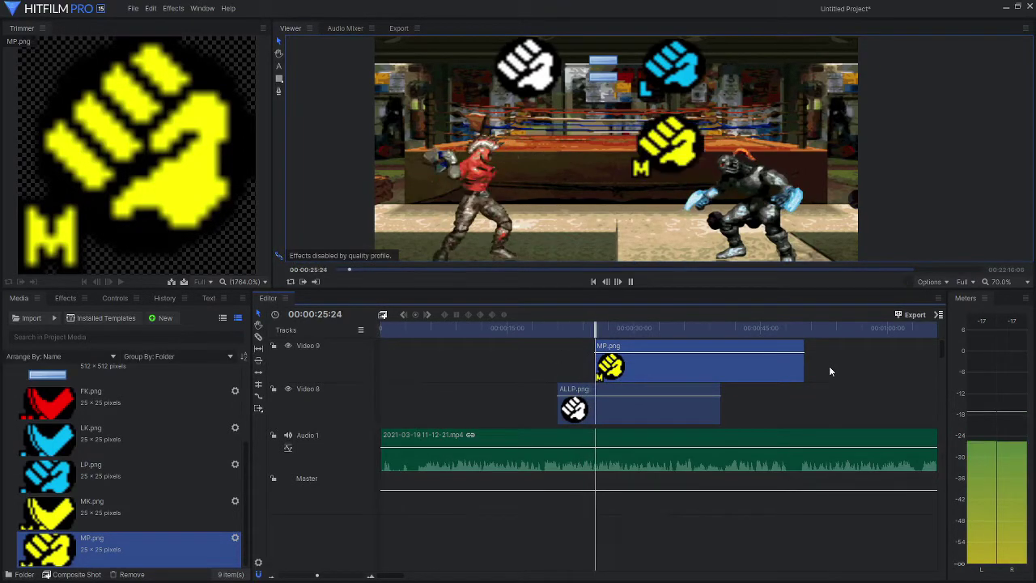
key("space")
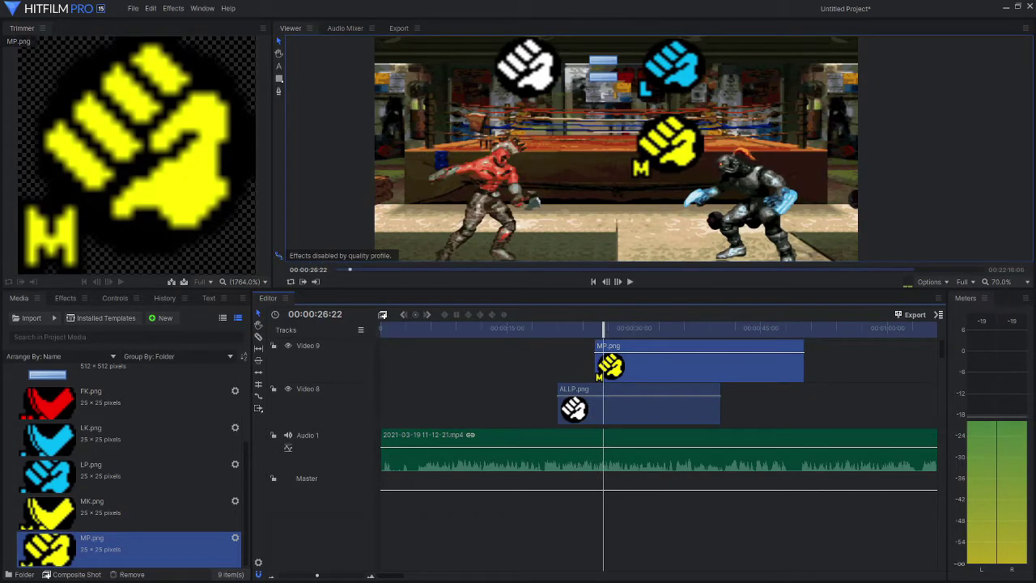
key("alt+Tab")
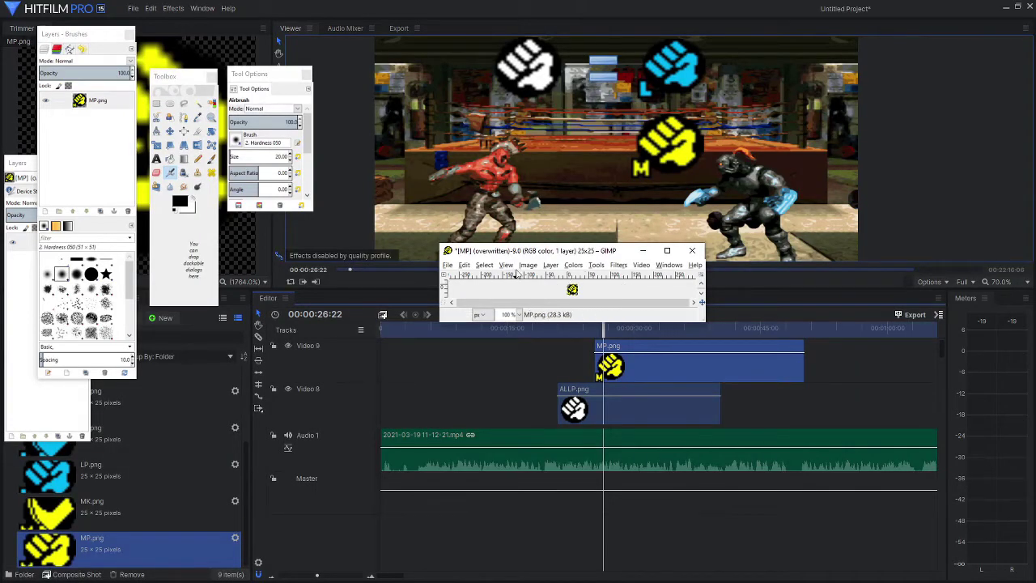
Step: Enlarge GIMP's image window and zoom MP.png to 800%, checking the Layer transparency options
left_click(528, 266)
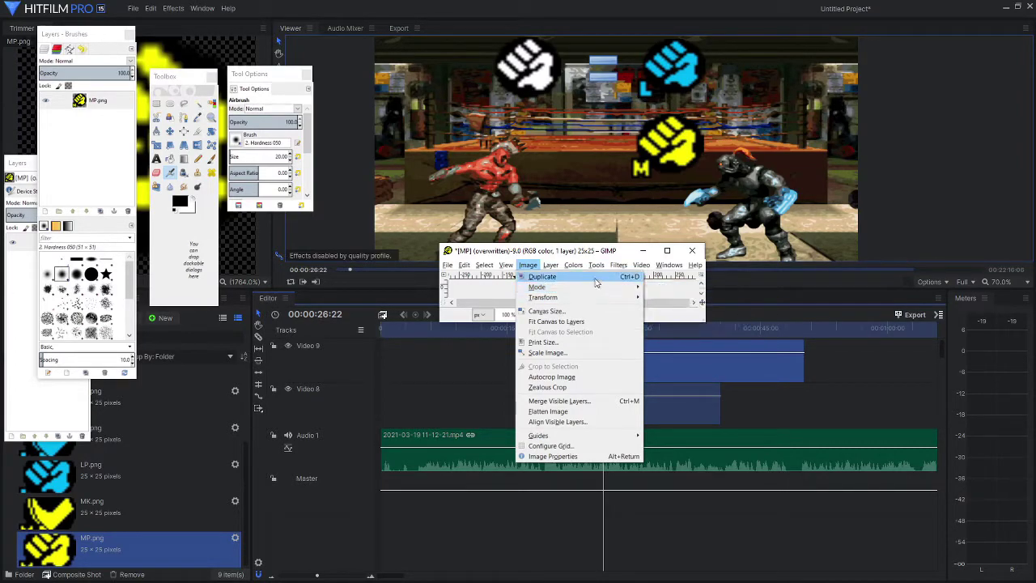
mouse_move(573, 265)
left_click(531, 257)
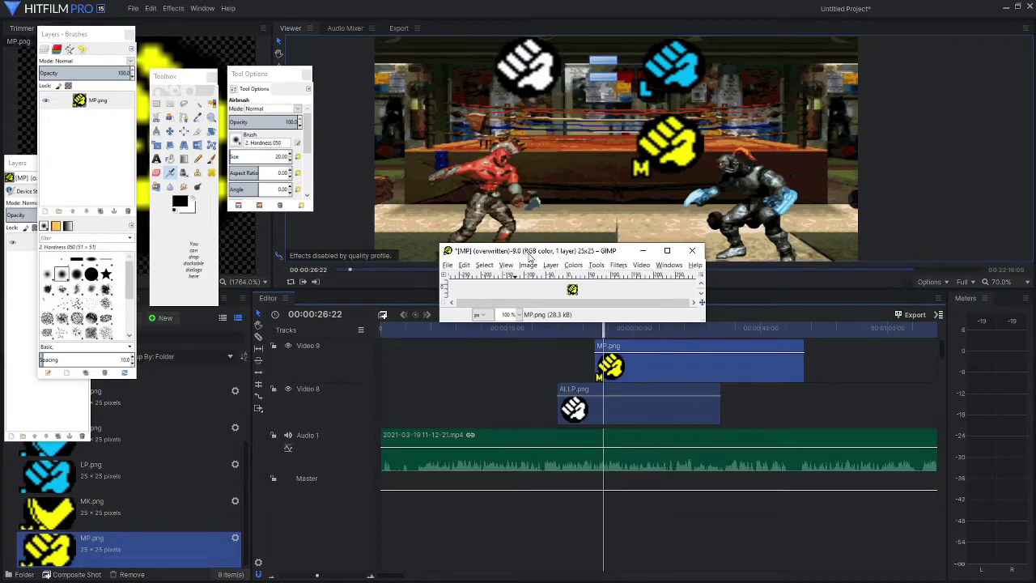
left_click_drag(700, 318, 827, 418)
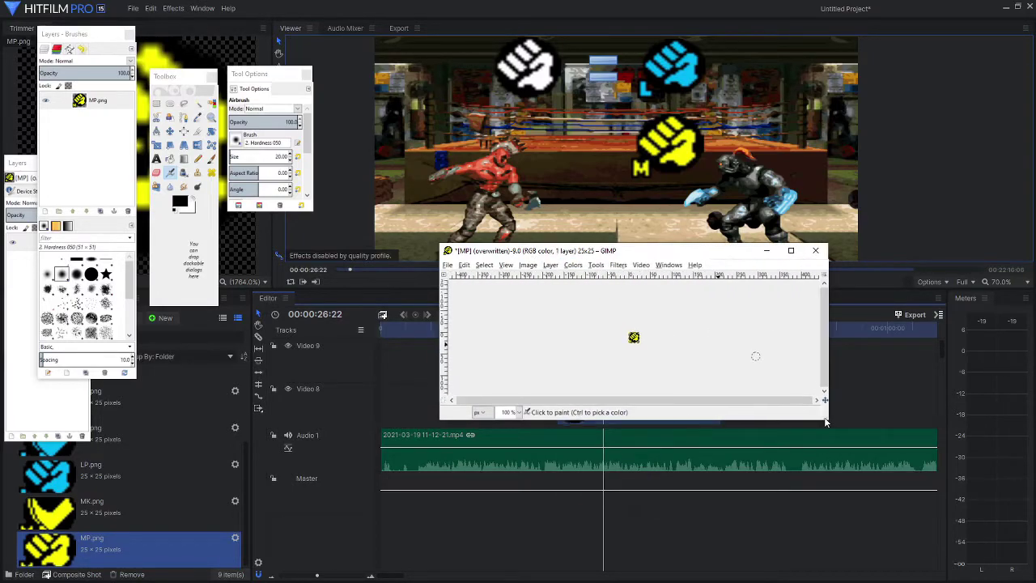
scroll(651, 348, "up", 4)
scroll(652, 348, "up", 2)
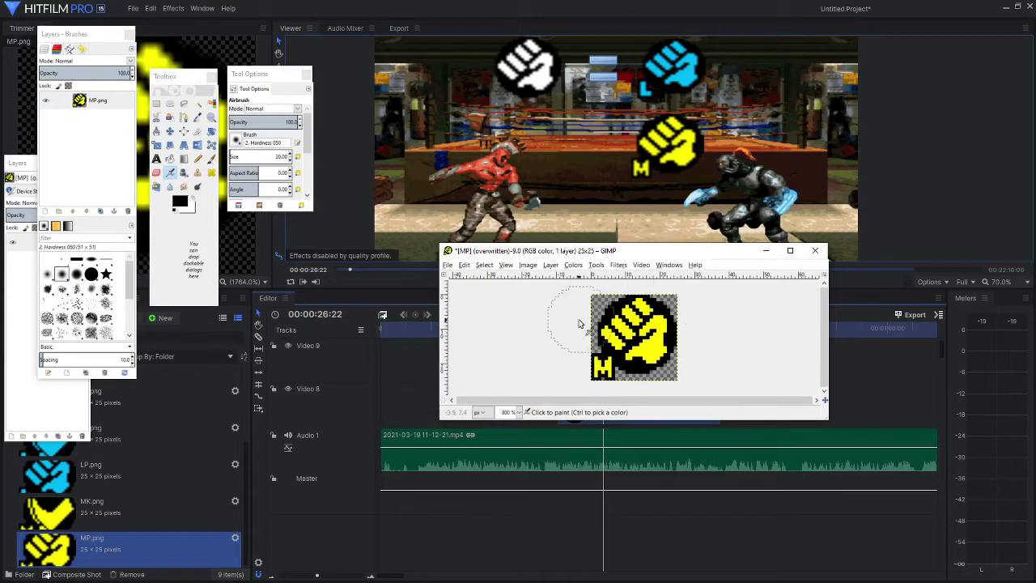
left_click(550, 266)
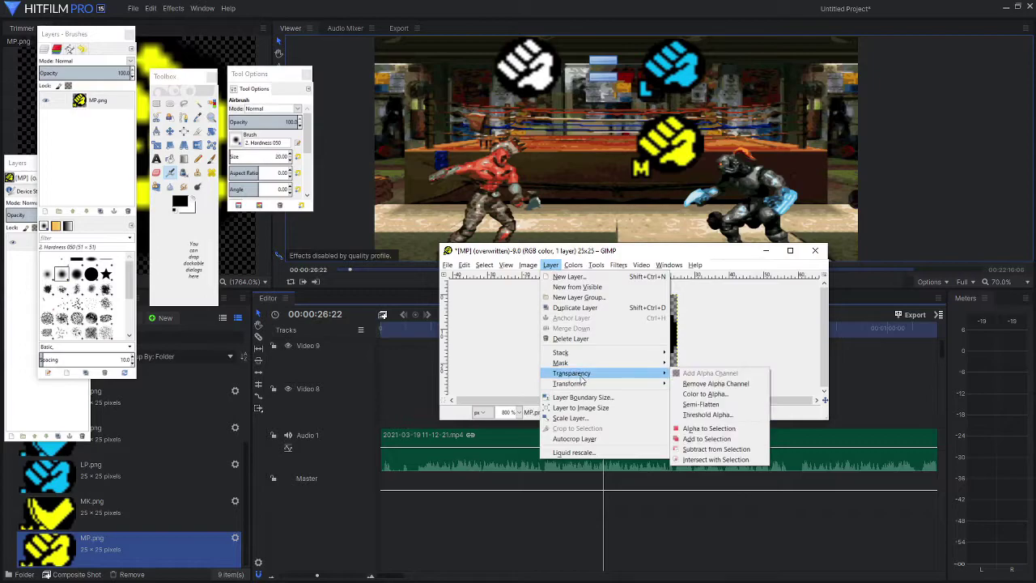
mouse_move(571, 373)
left_click(751, 328)
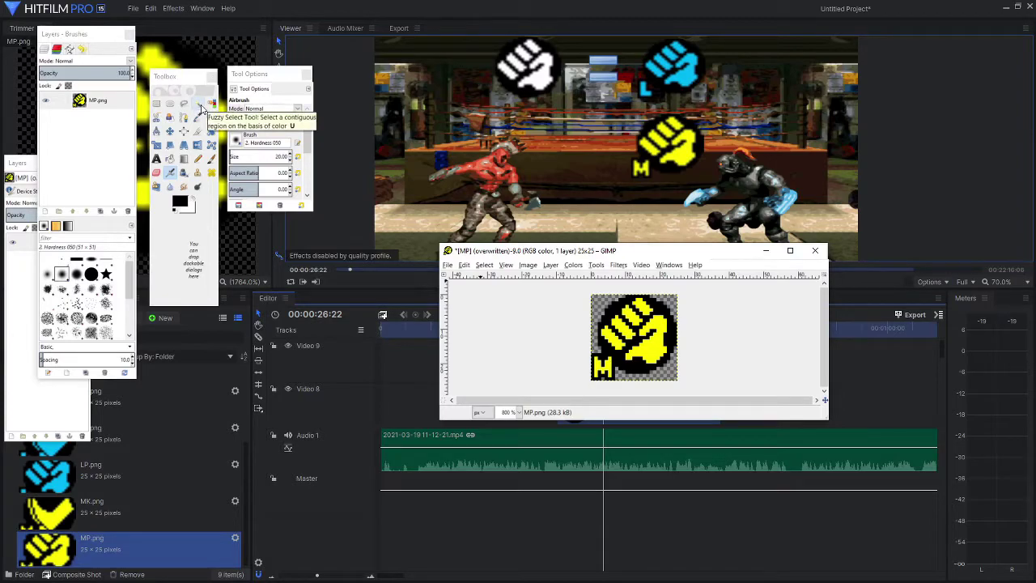
Step: Fuzzy-select the transparent background at the top-left corner, then zoom to 1600% and widen the window
left_click(199, 105)
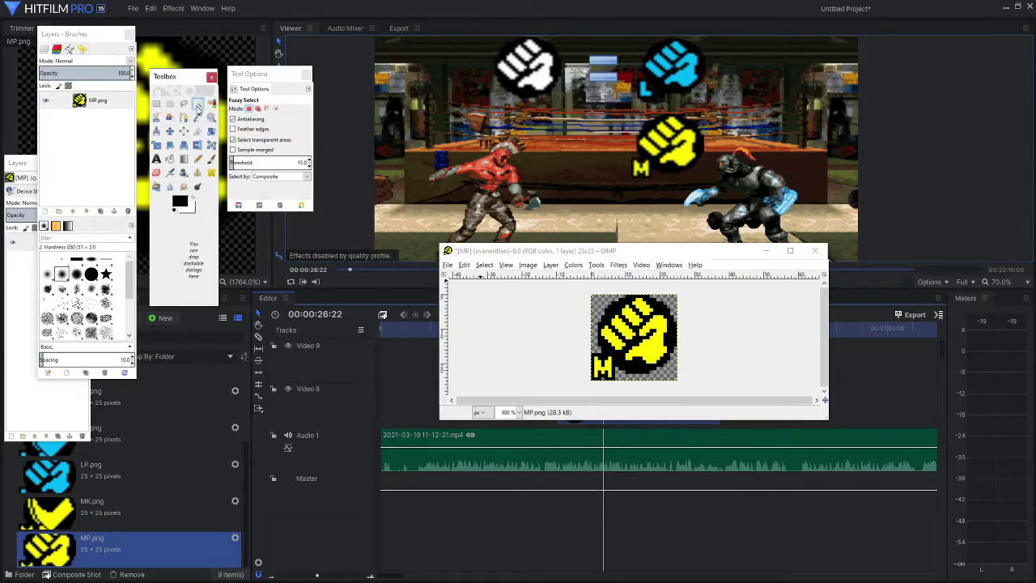
left_click(603, 302)
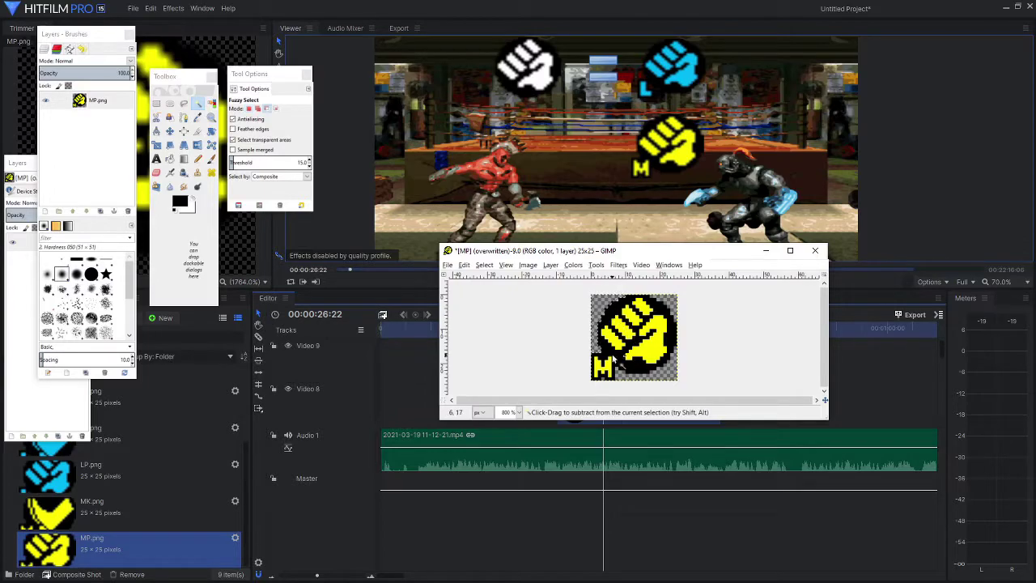
key("5")
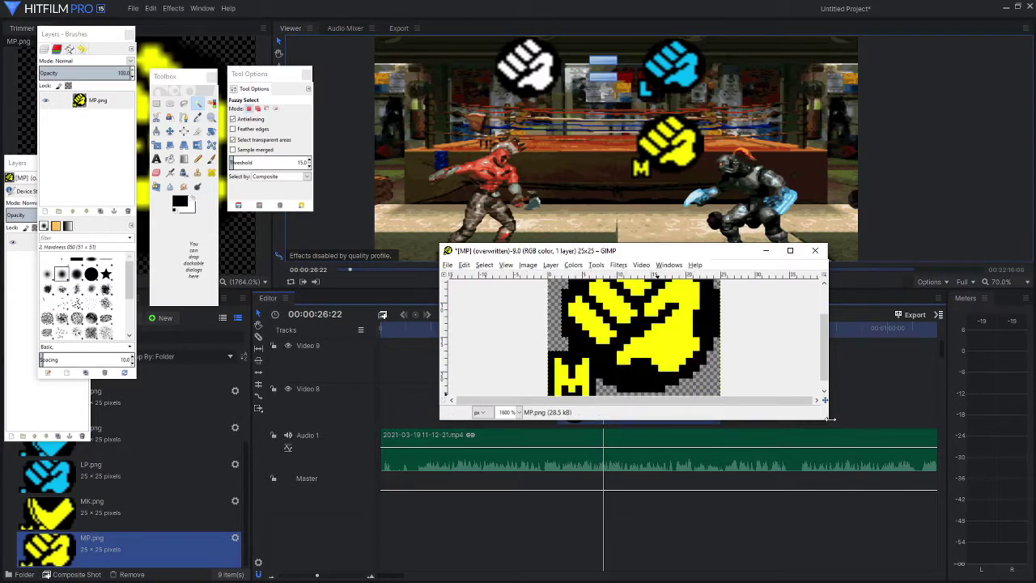
left_click_drag(831, 418, 895, 479)
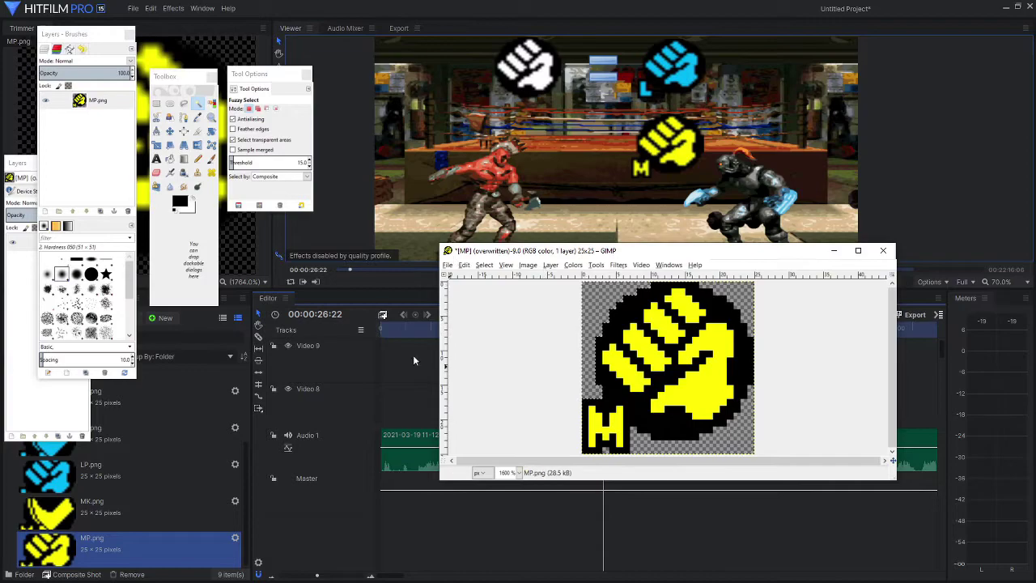
left_click(526, 265)
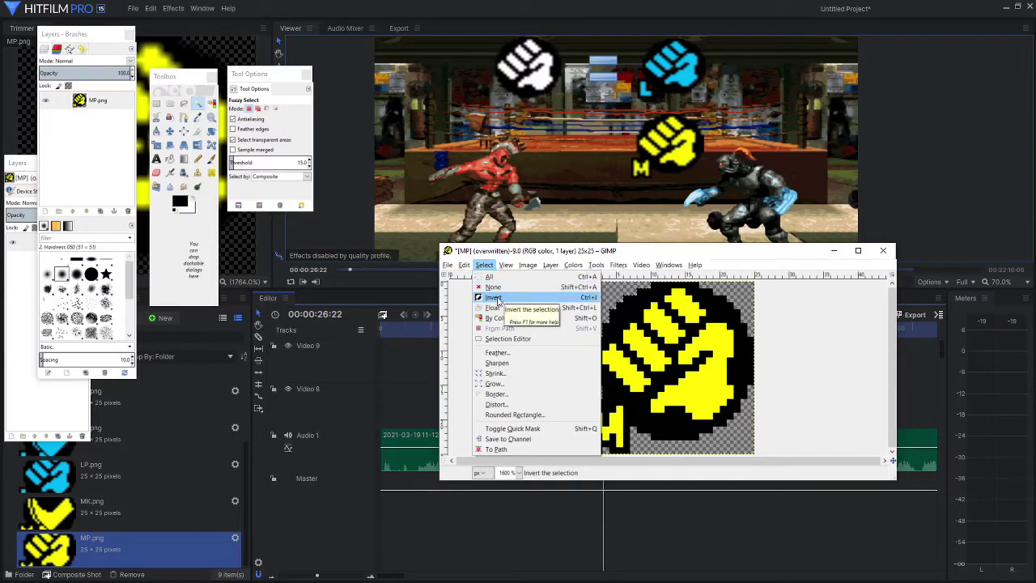
Step: Invert the background selection onto the fist and shrink it by 2 px
left_click(496, 298)
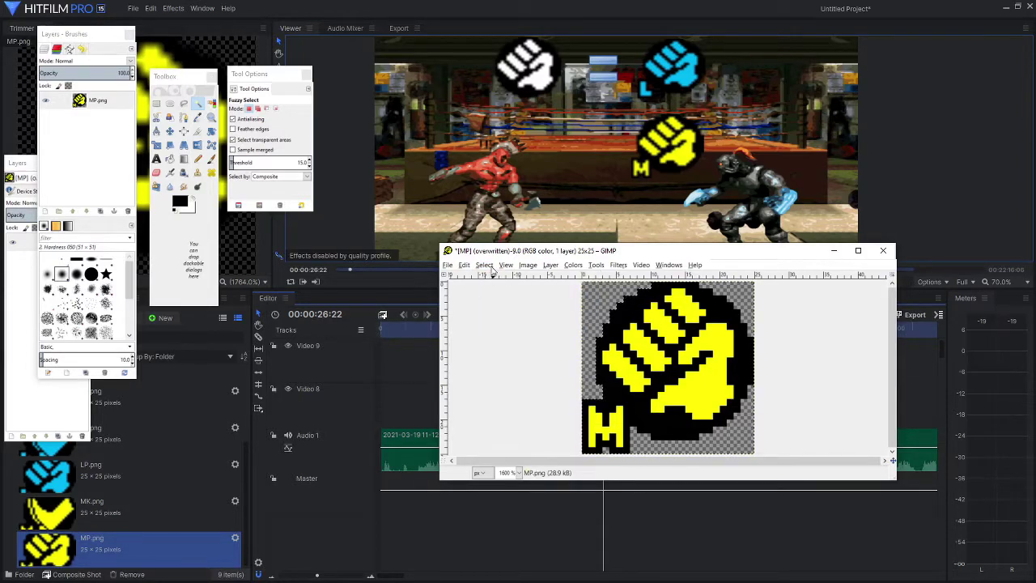
left_click(488, 266)
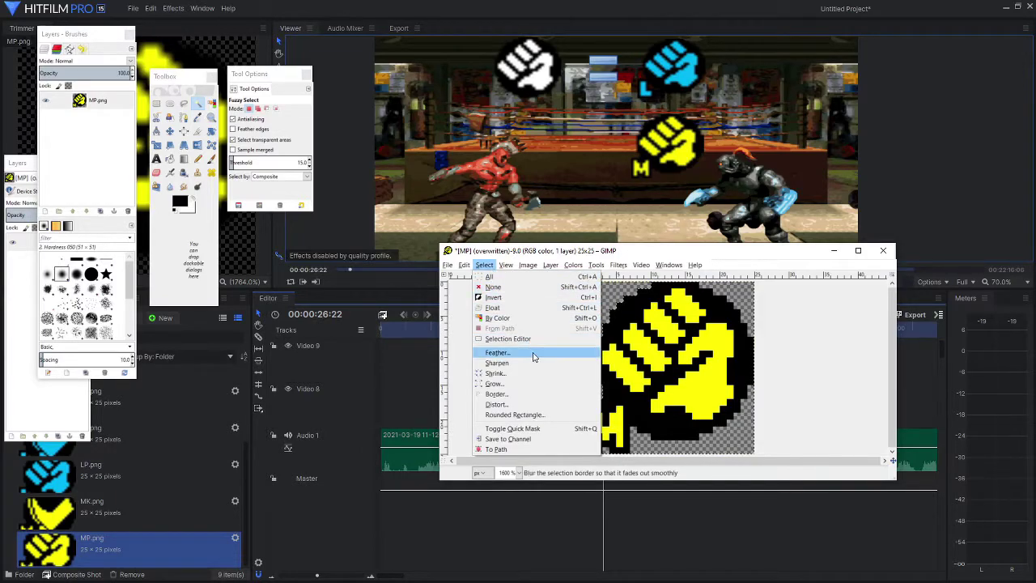
left_click(518, 378)
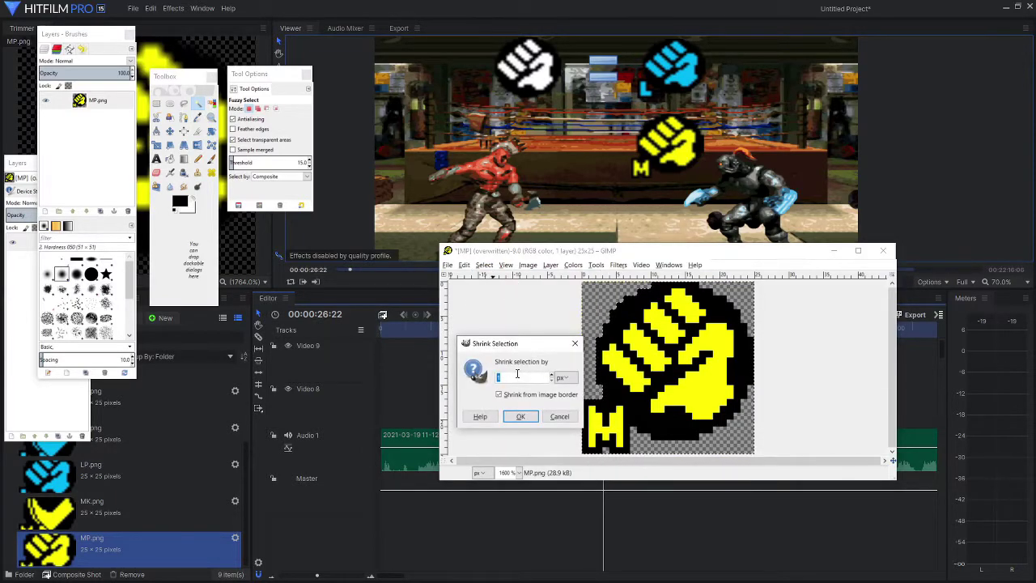
left_click(553, 374)
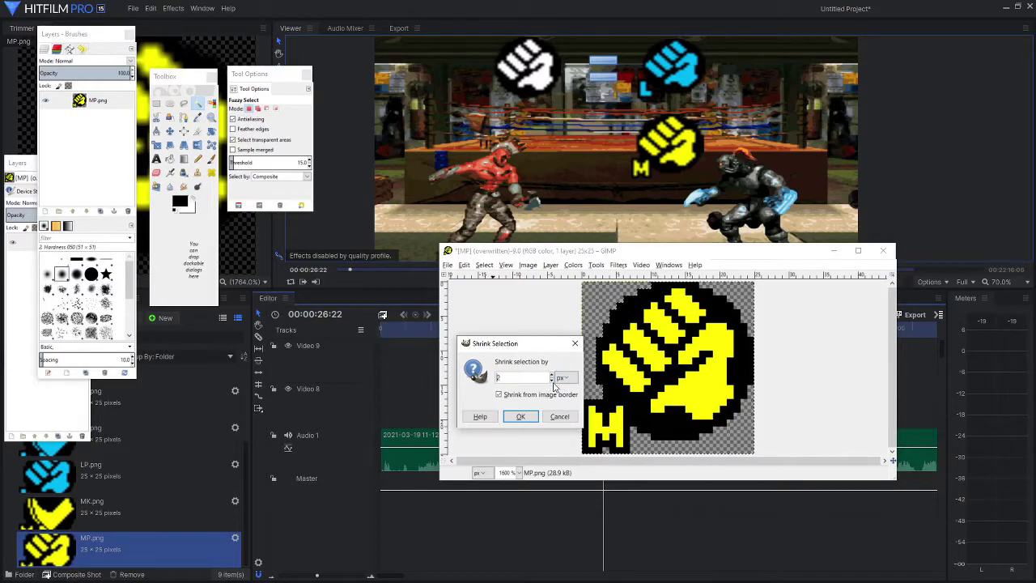
left_click(522, 415)
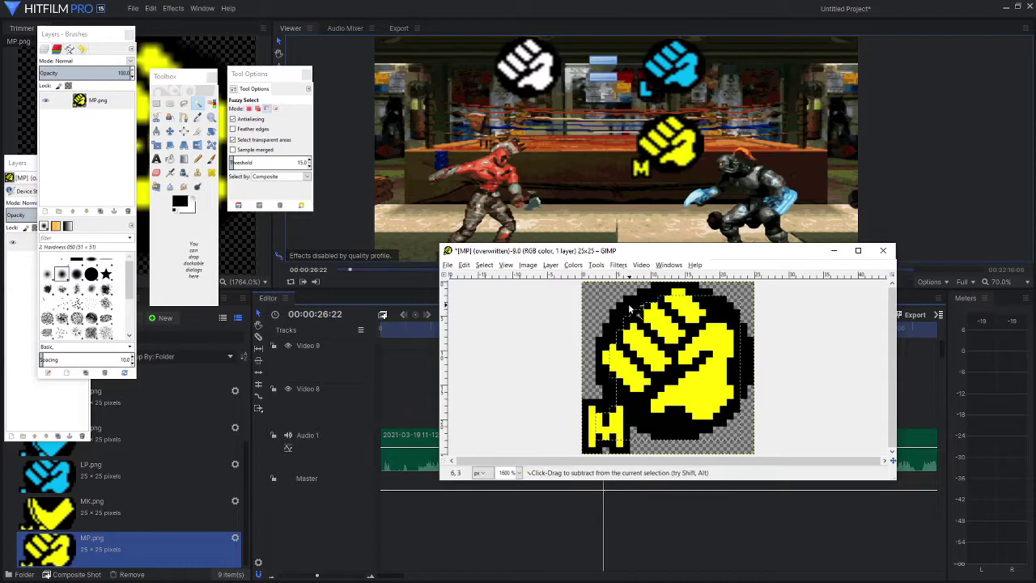
Step: Cut and paste the shrunk fist as a new layer, hiding MP.png to compare
key("ctrl+x")
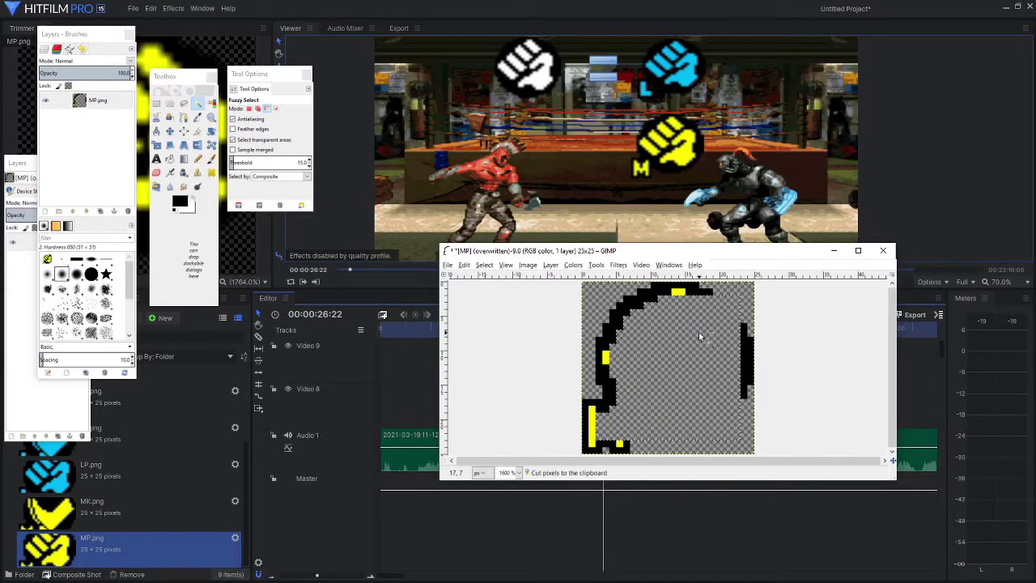
key("ctrl+v")
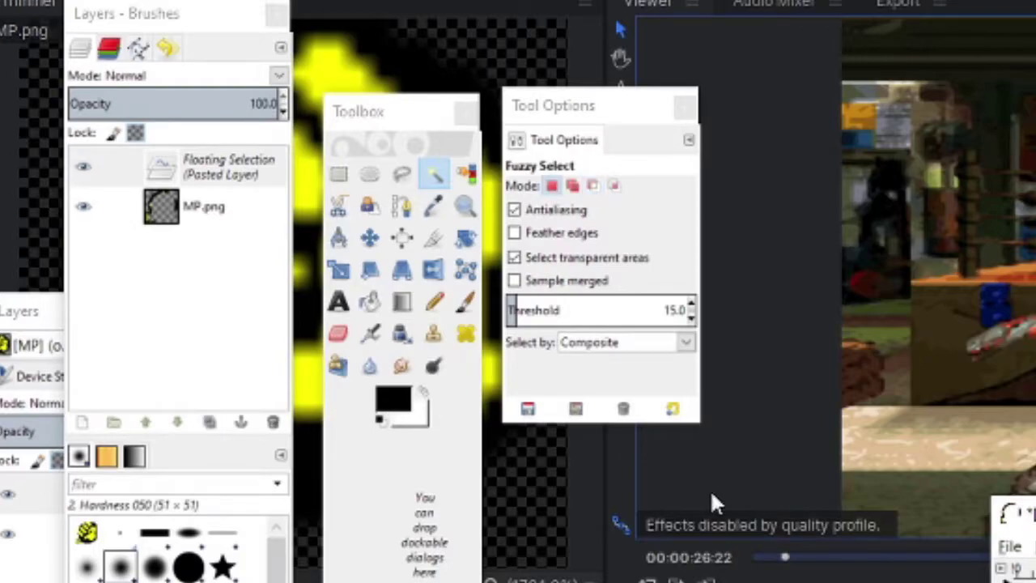
right_click(246, 163)
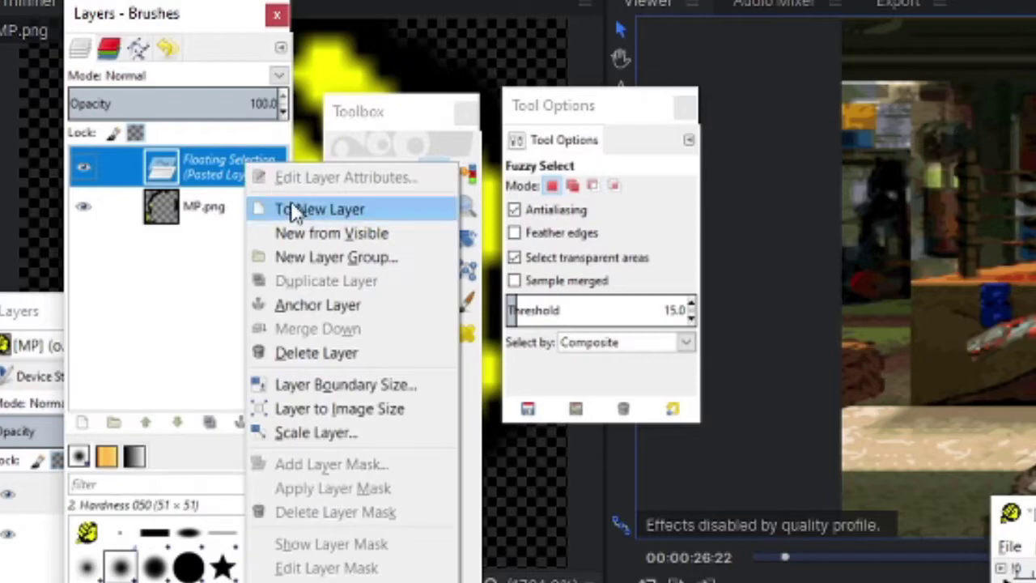
left_click(297, 213)
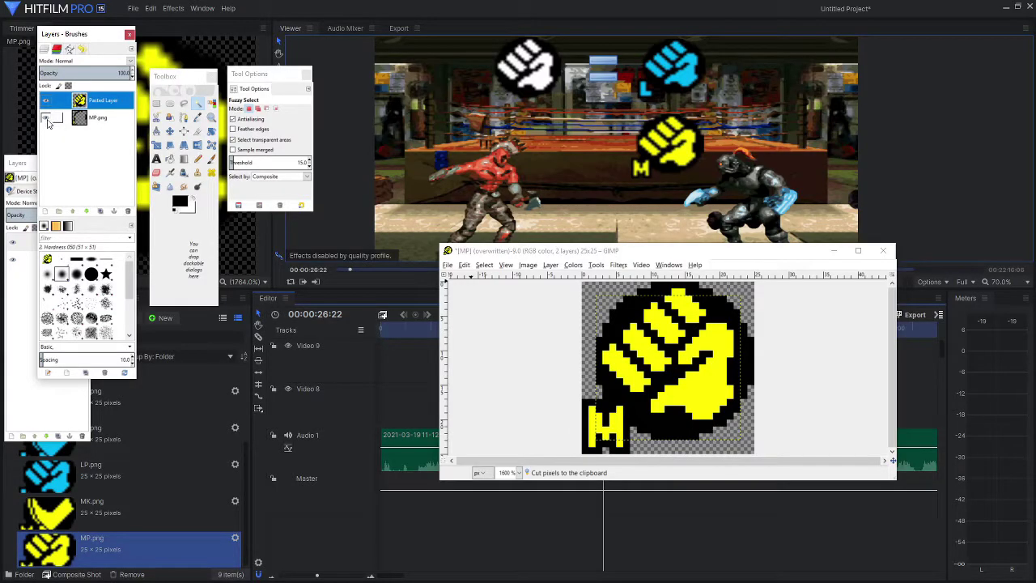
left_click(46, 119)
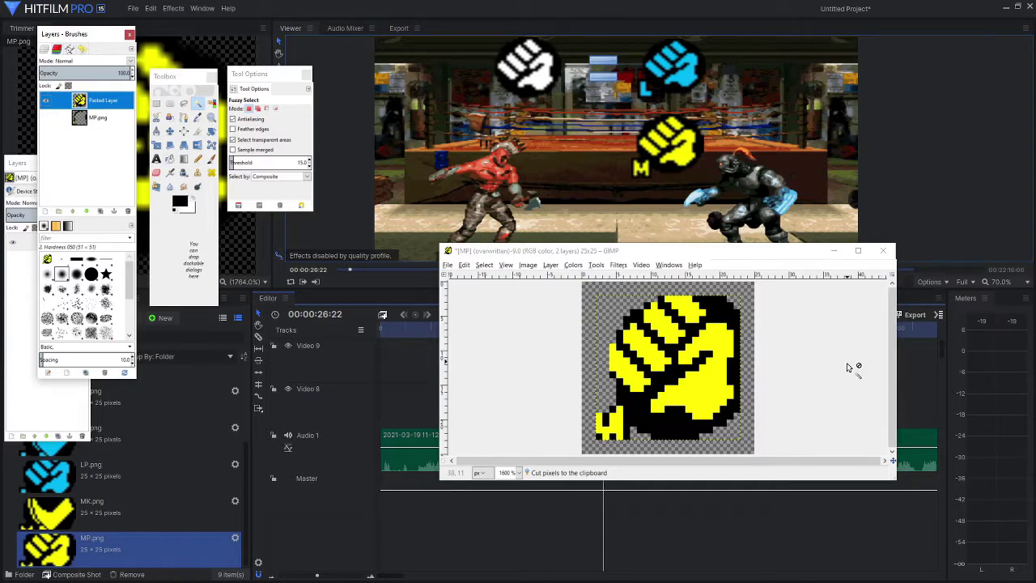
right_click(91, 98)
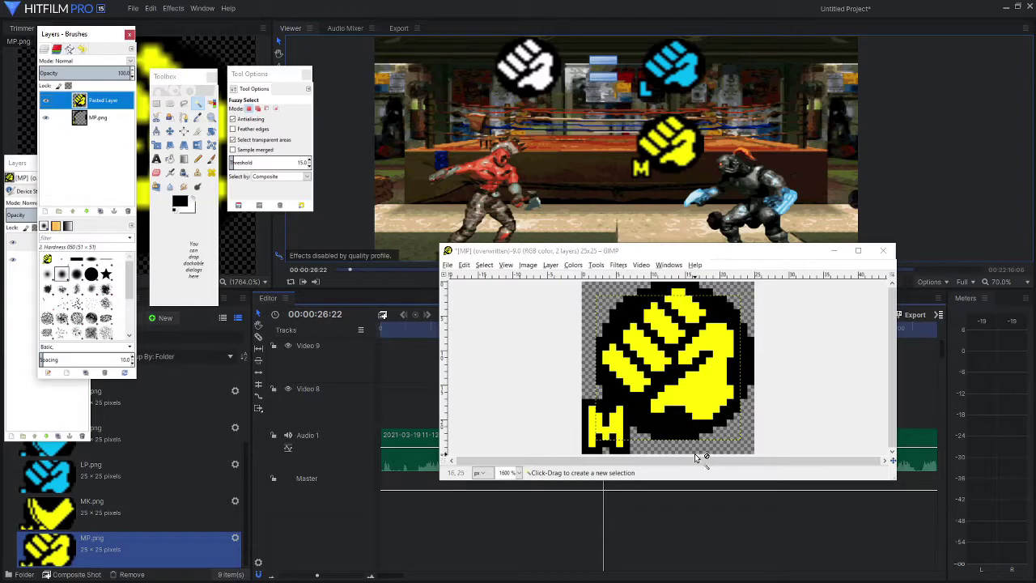
Step: Minimize GIMP to bring the HitFilm project with the MP fist overlay back into view
left_click(833, 255)
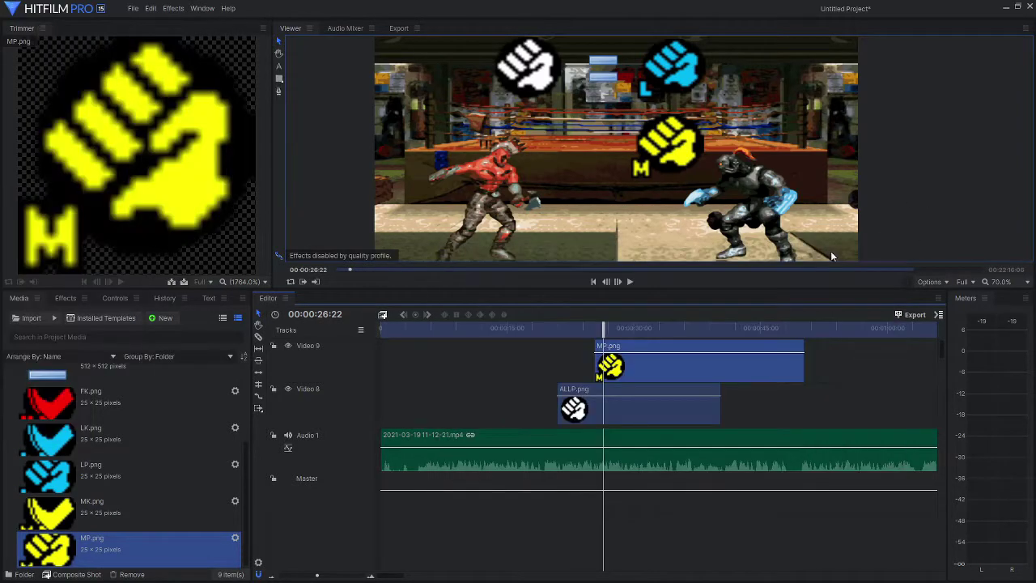